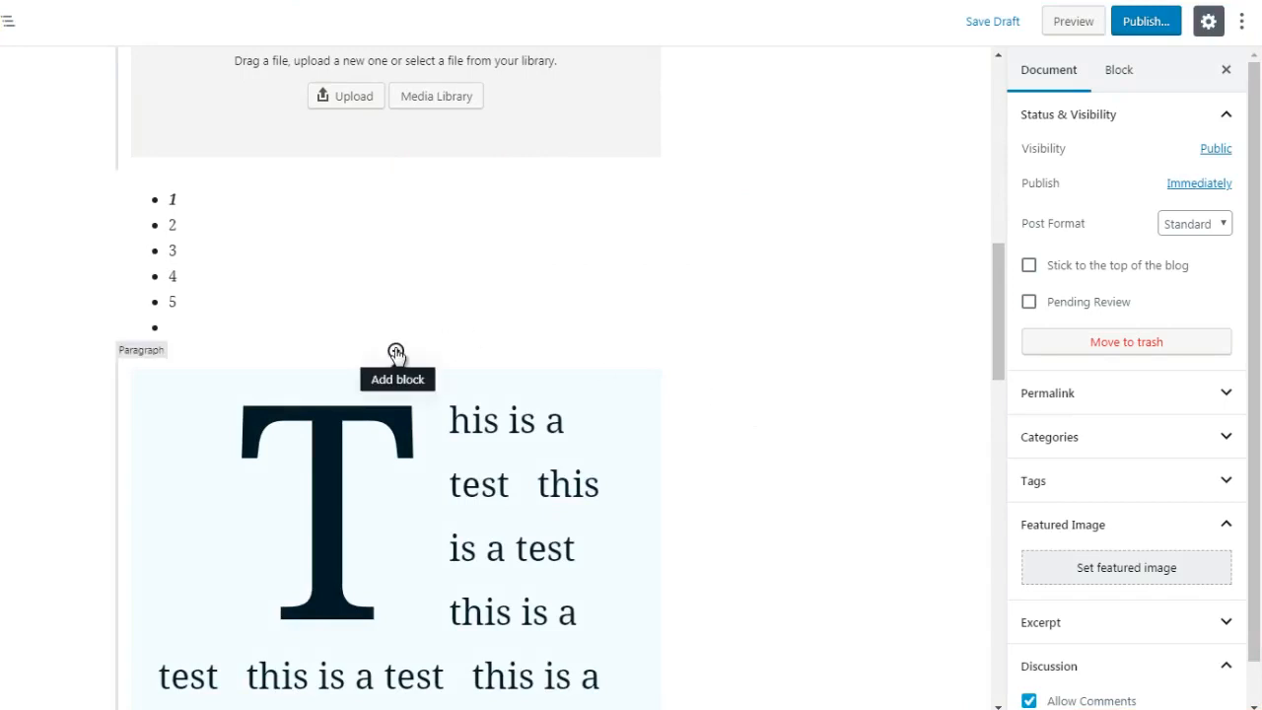
Step: Insert a Code block from the formatting blocks between the bulleted list and the drop-cap paragraph
click(395, 352)
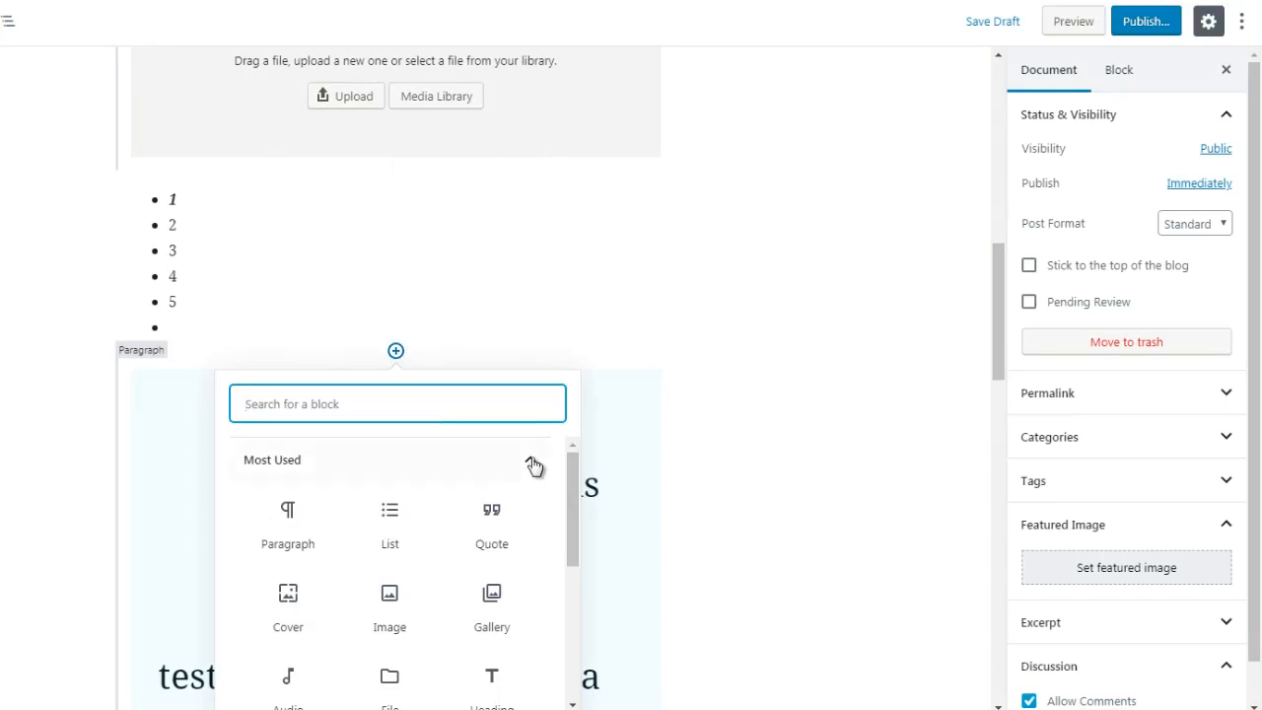
click(532, 465)
scroll(532, 488, down, 1)
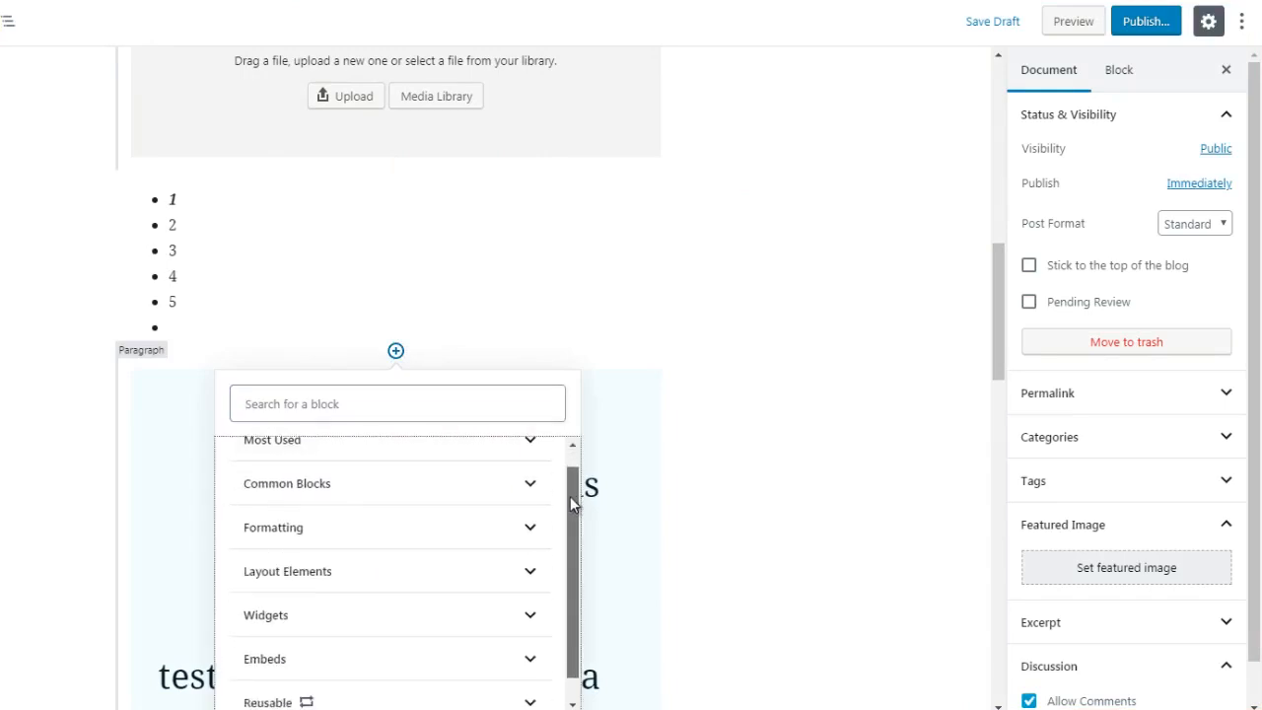
click(513, 522)
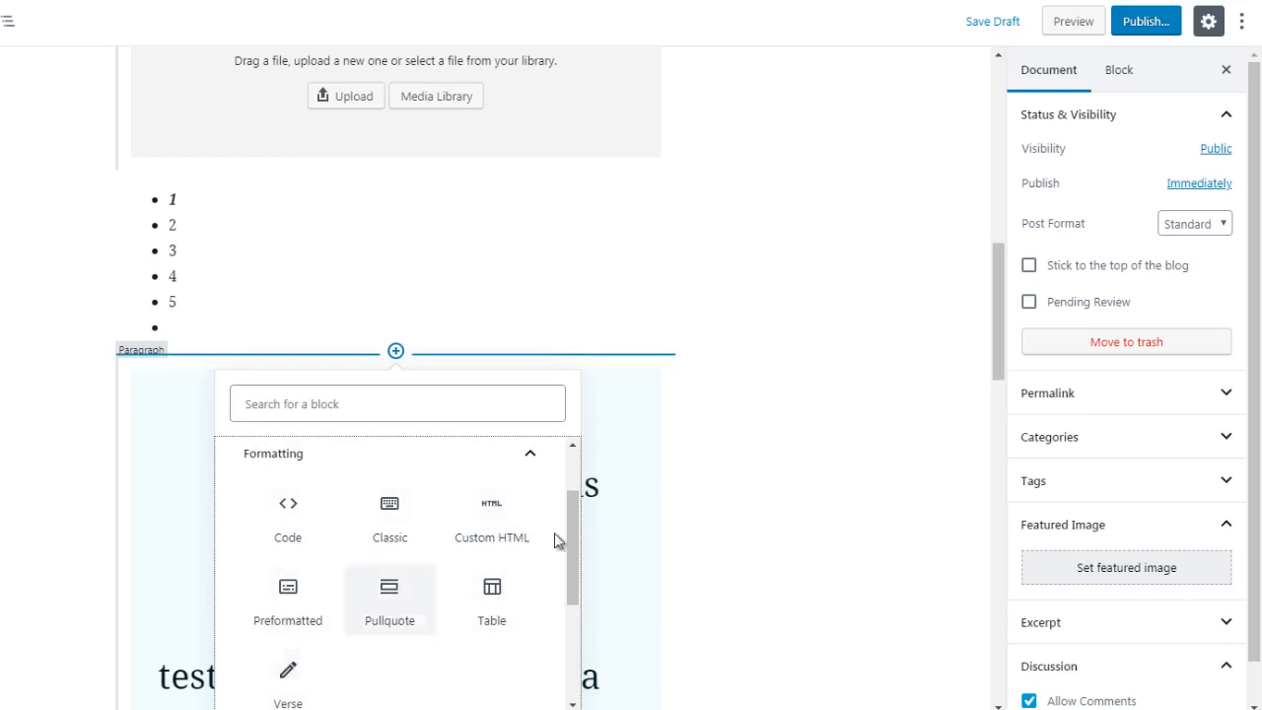
drag(570, 536, 570, 538)
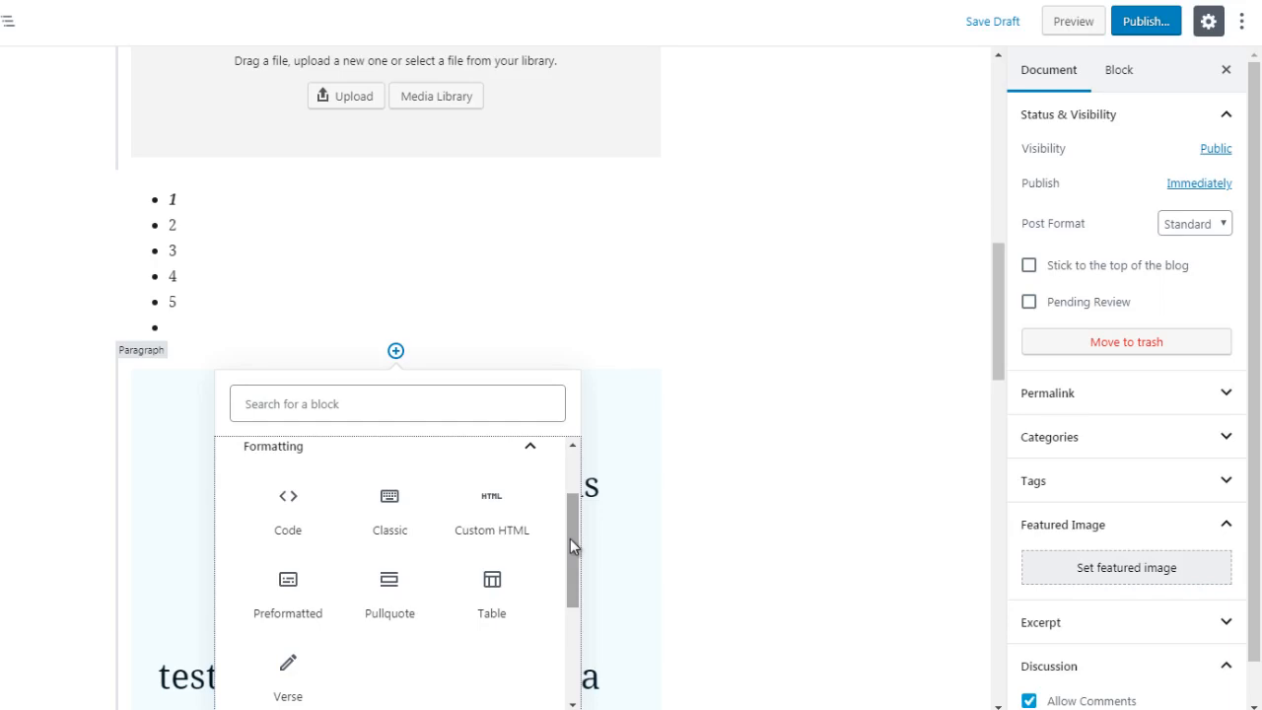
click(302, 522)
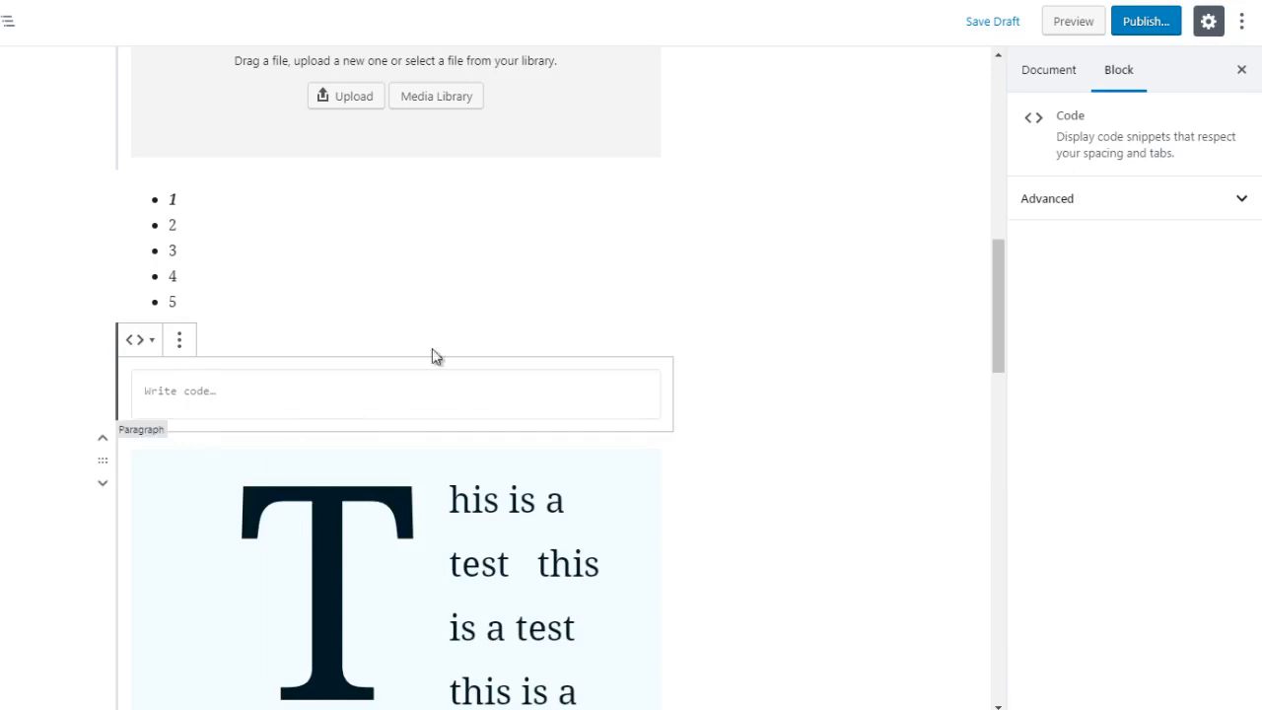
click(742, 348)
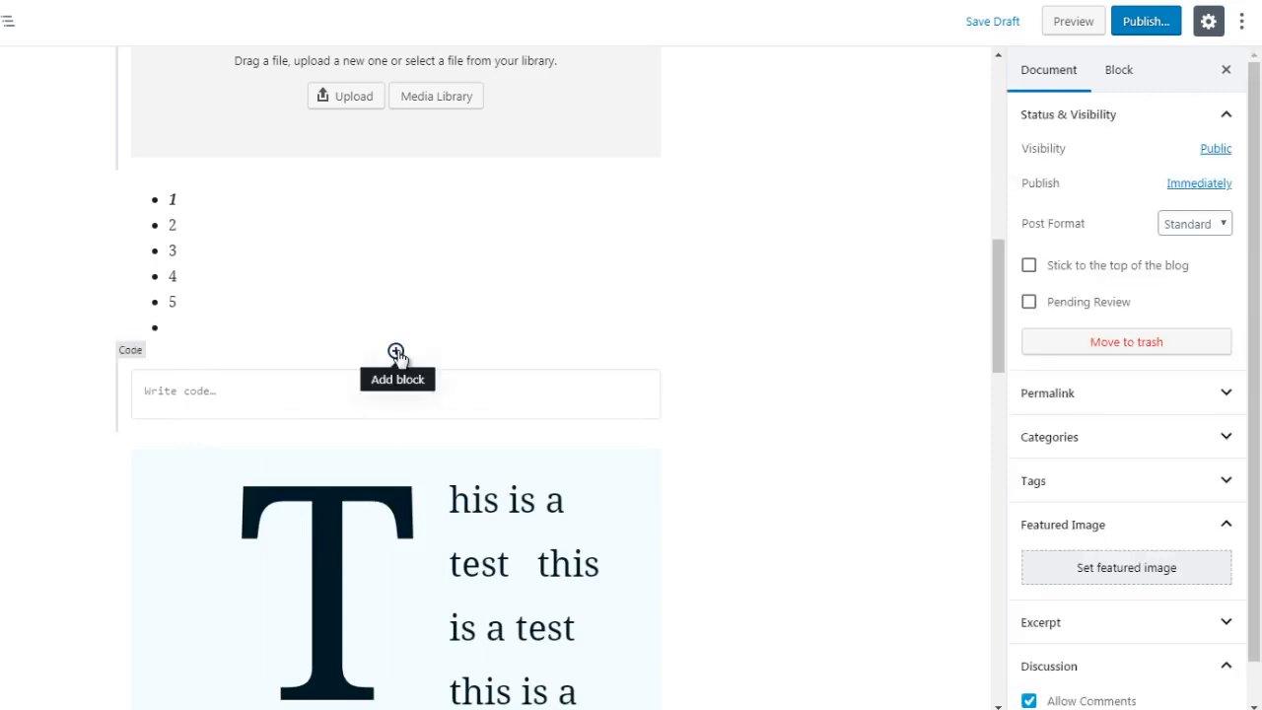
Step: Insert a Custom HTML block between the bulleted list and the Code block
click(396, 353)
click(510, 466)
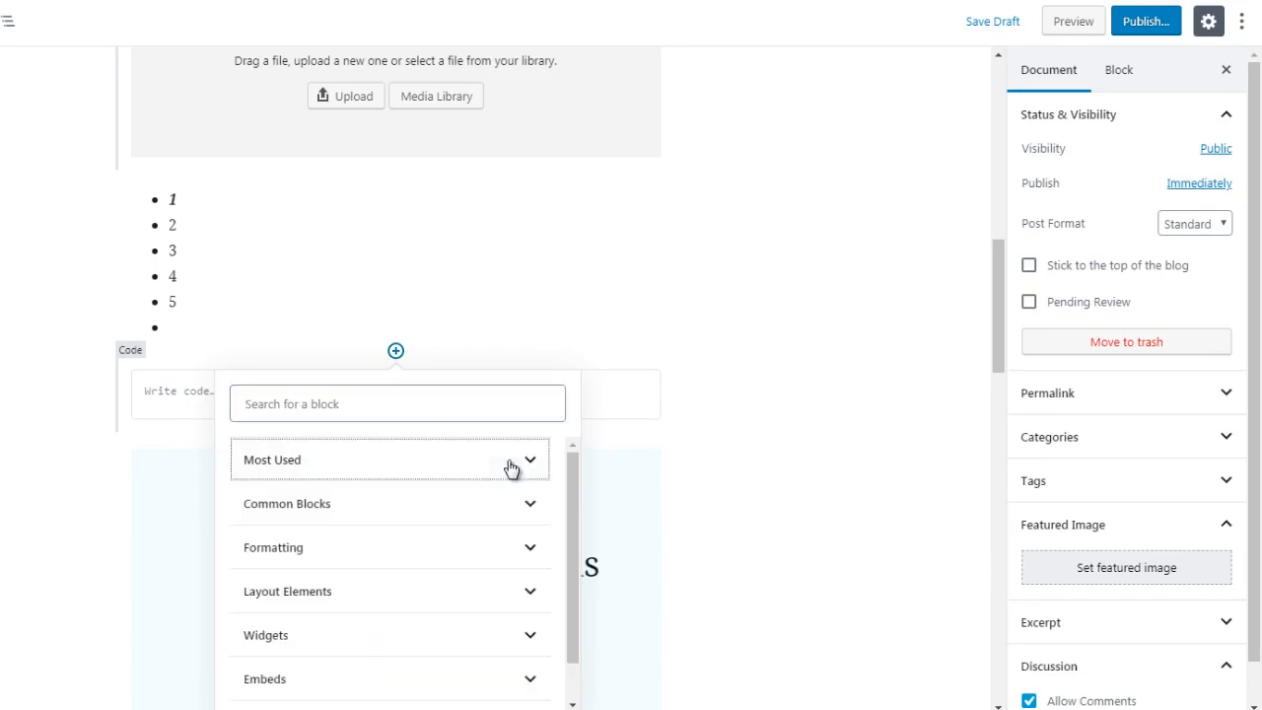
click(492, 549)
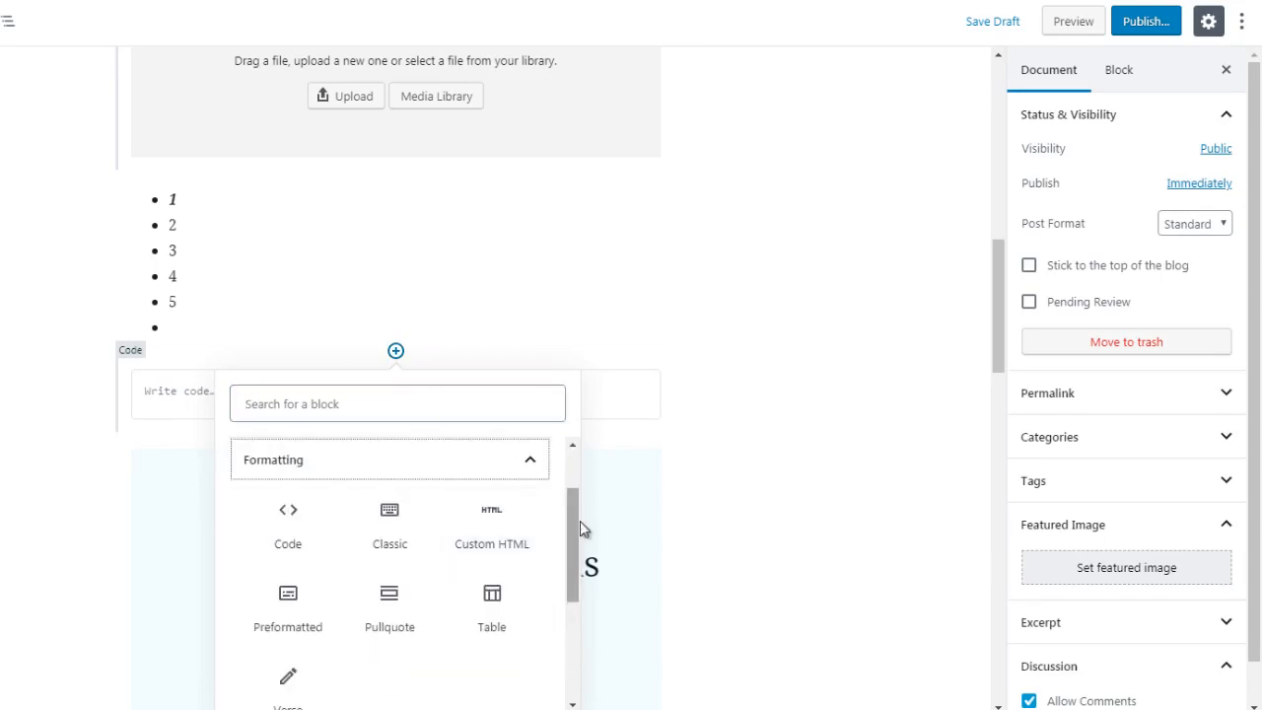
scroll(570, 532, down, 1)
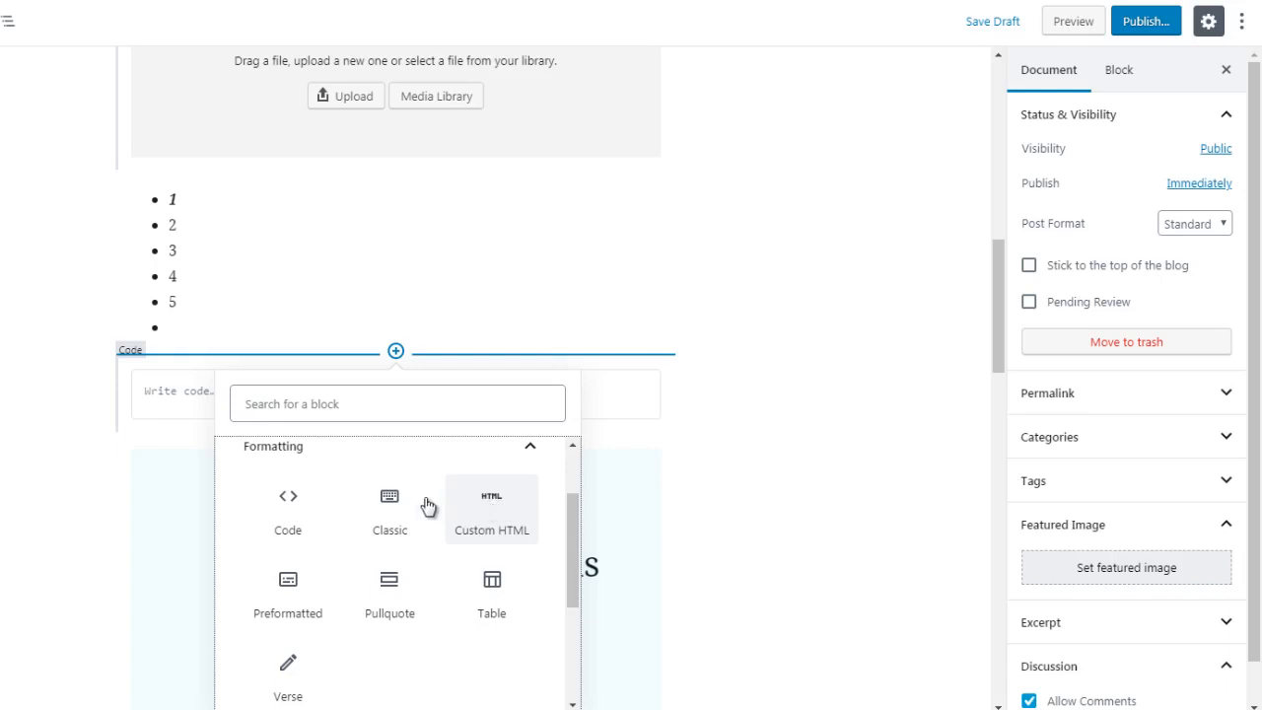
click(500, 516)
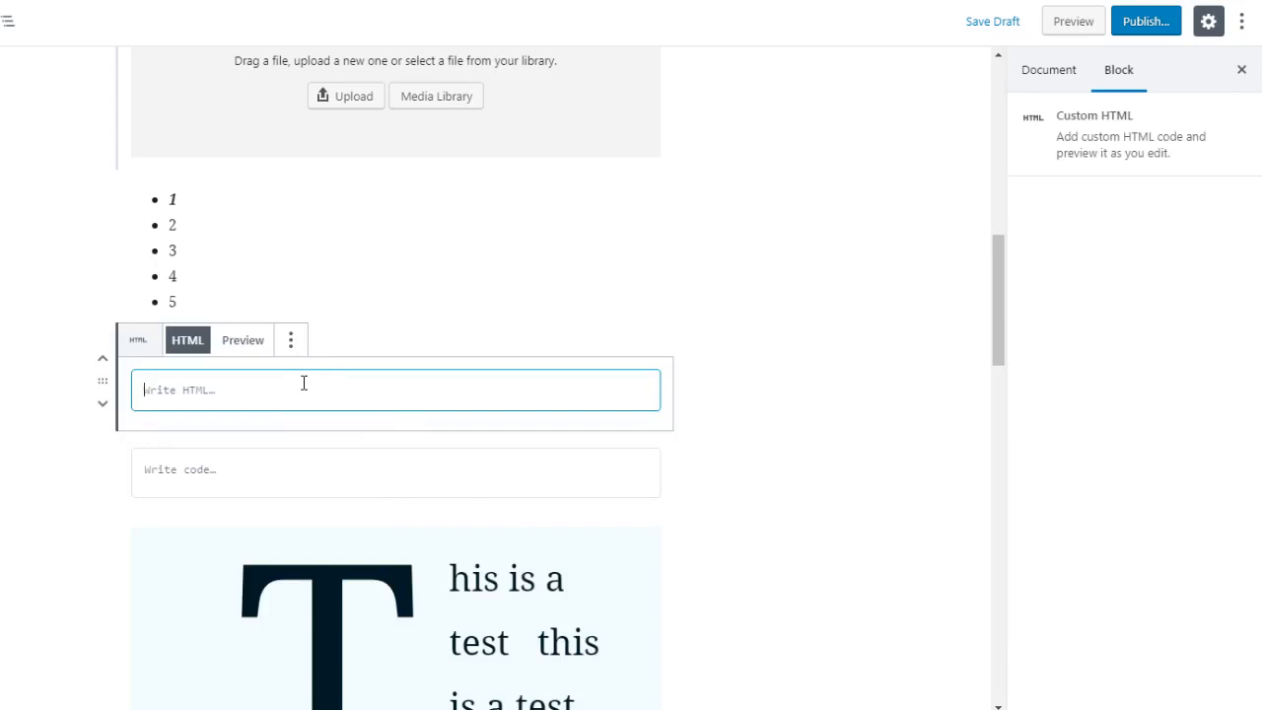
text(<)
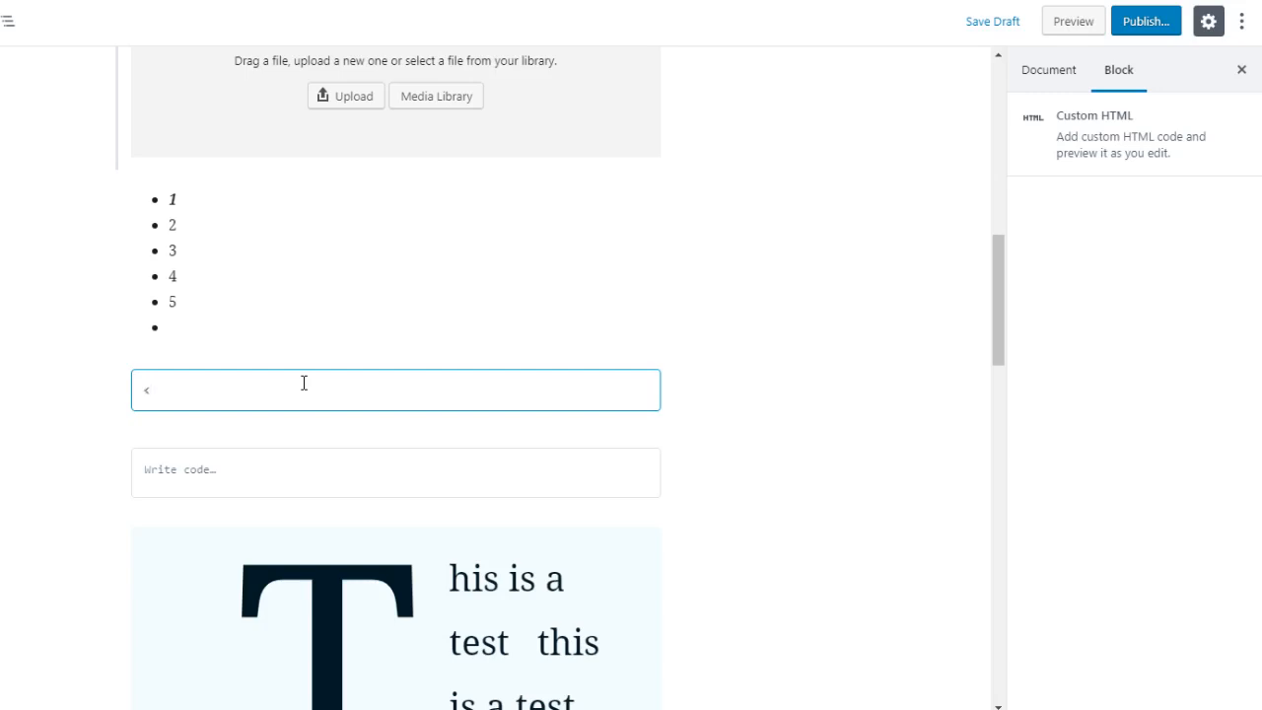
text(a href=http://google.com"><)
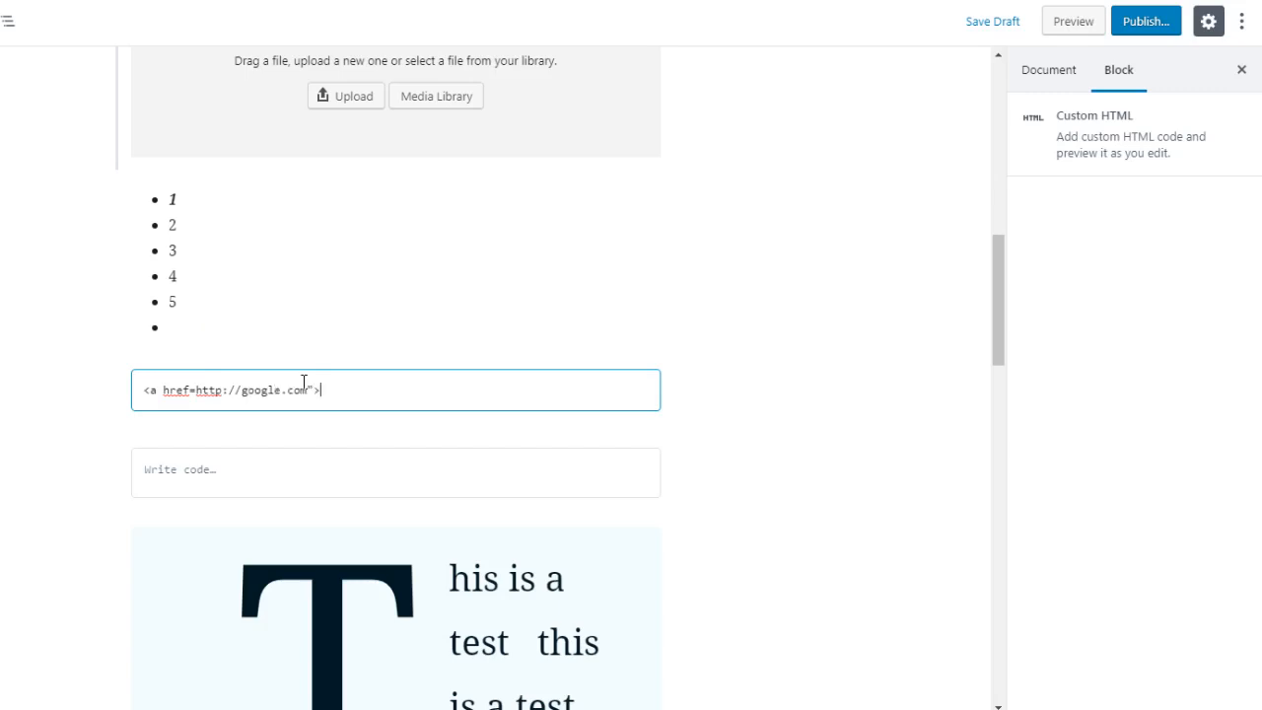
text(google)
key(BackSpace)
key(BackSpace)
key(BackSpace)
key(BackSpace)
key(BackSpace)
key(BackSpace)
key(BackSpace)
text(google</a>)
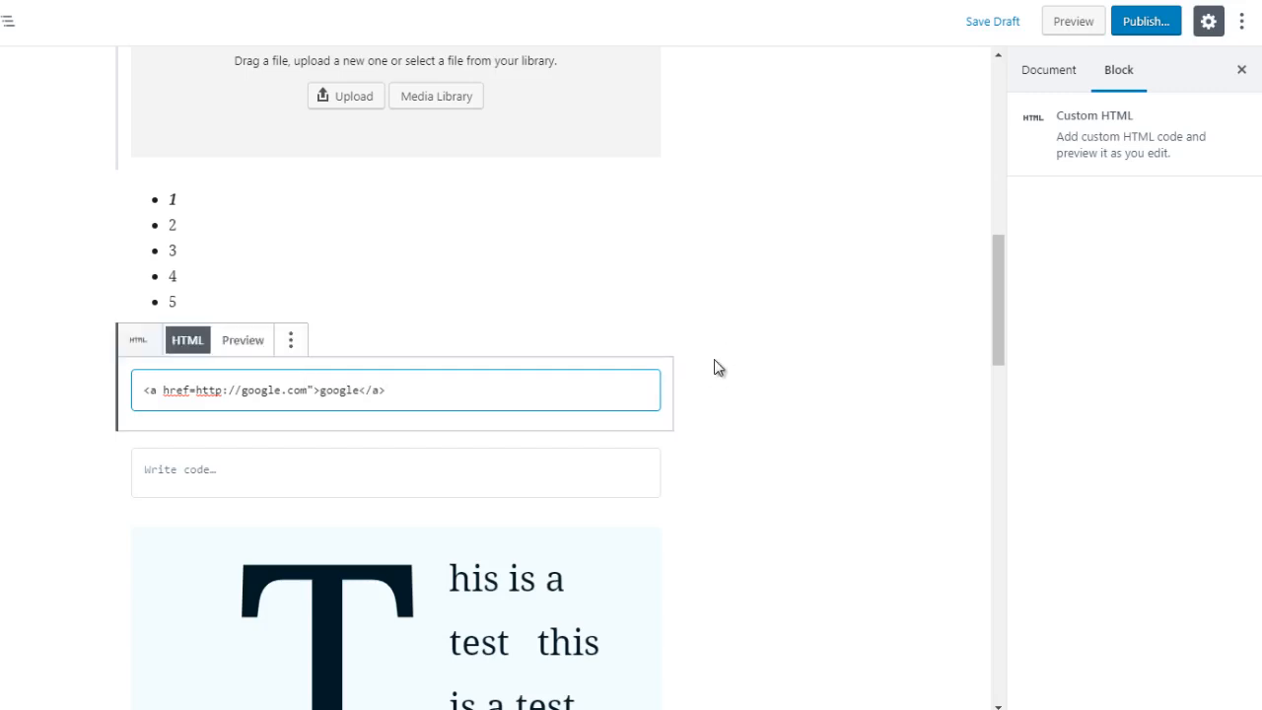
click(246, 347)
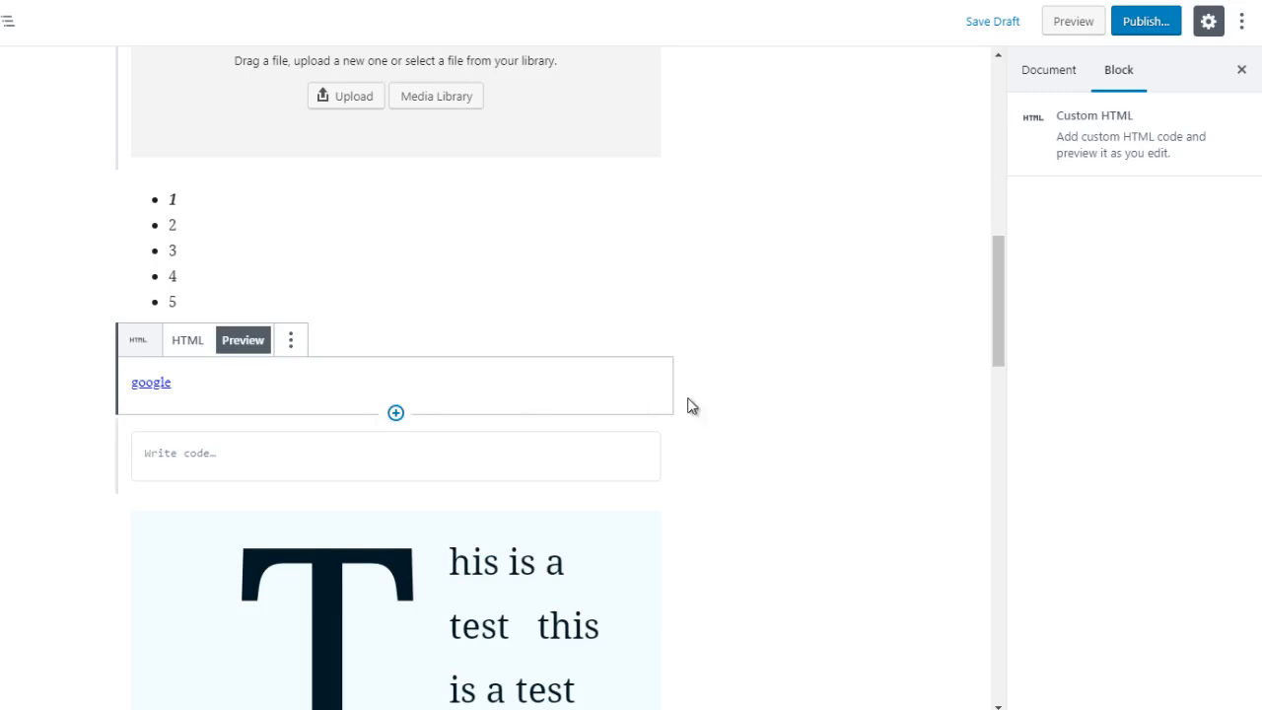
Step: Insert a Classic editor block between the google link and the Code block
mouse_move(392, 426)
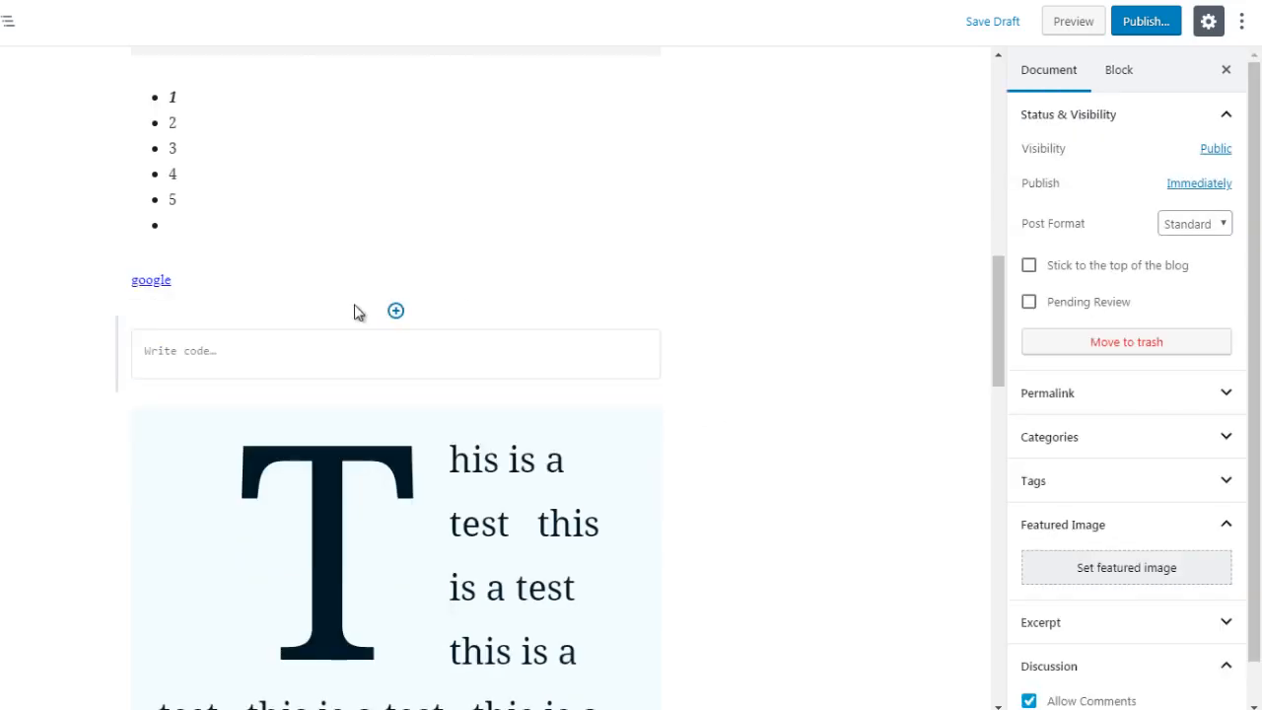
click(395, 312)
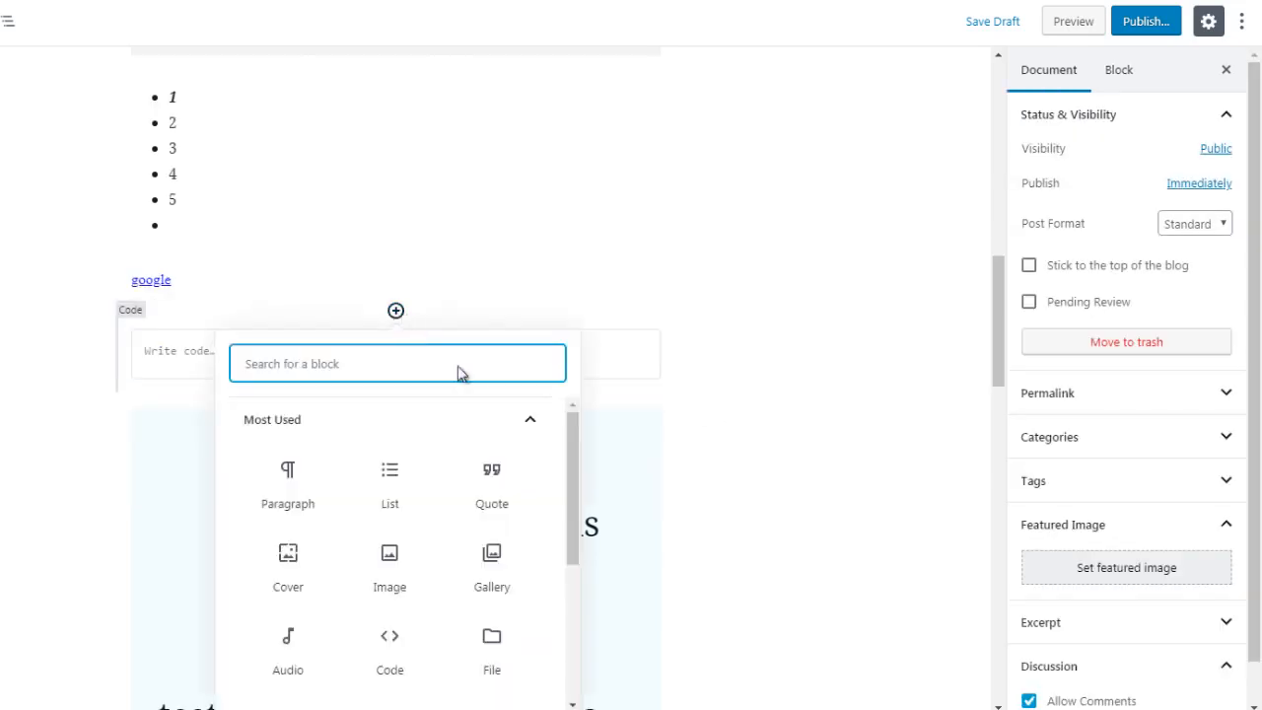
click(540, 423)
click(525, 507)
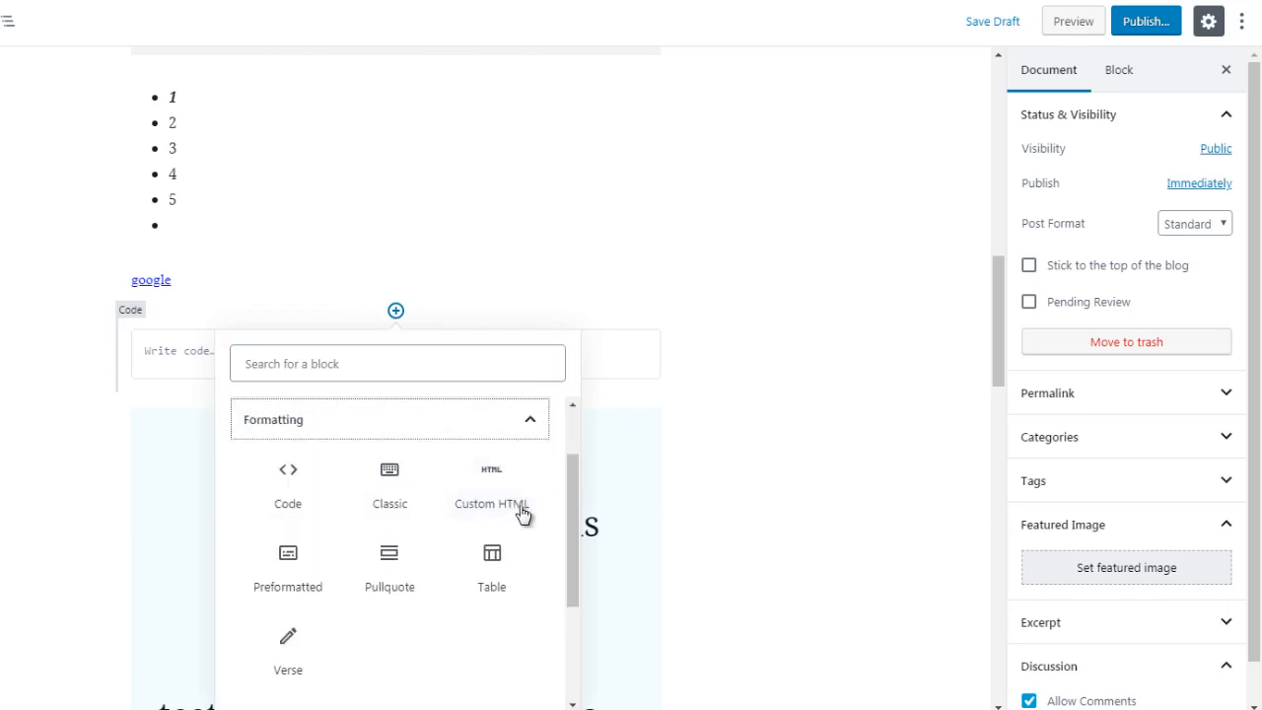
click(390, 480)
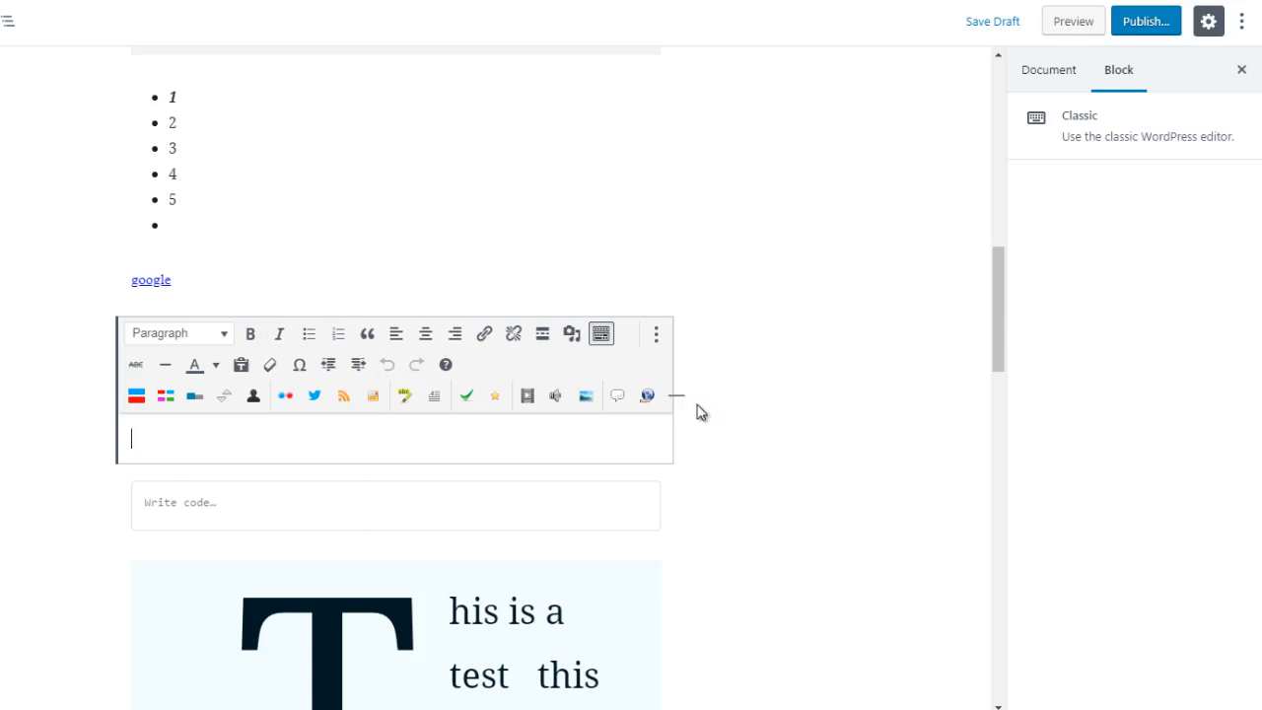
Step: Insert a Preformatted block directly below the Classic block and enter the text "hello" in it
mouse_move(378, 480)
click(395, 463)
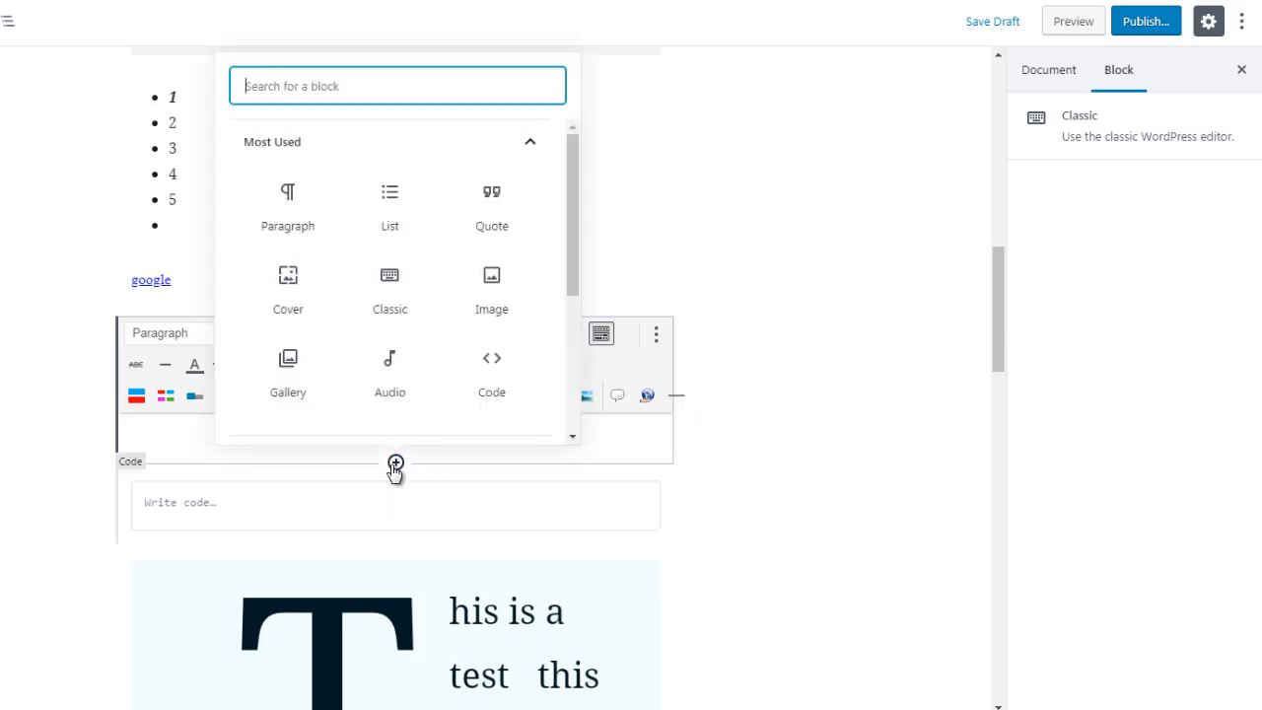
click(483, 148)
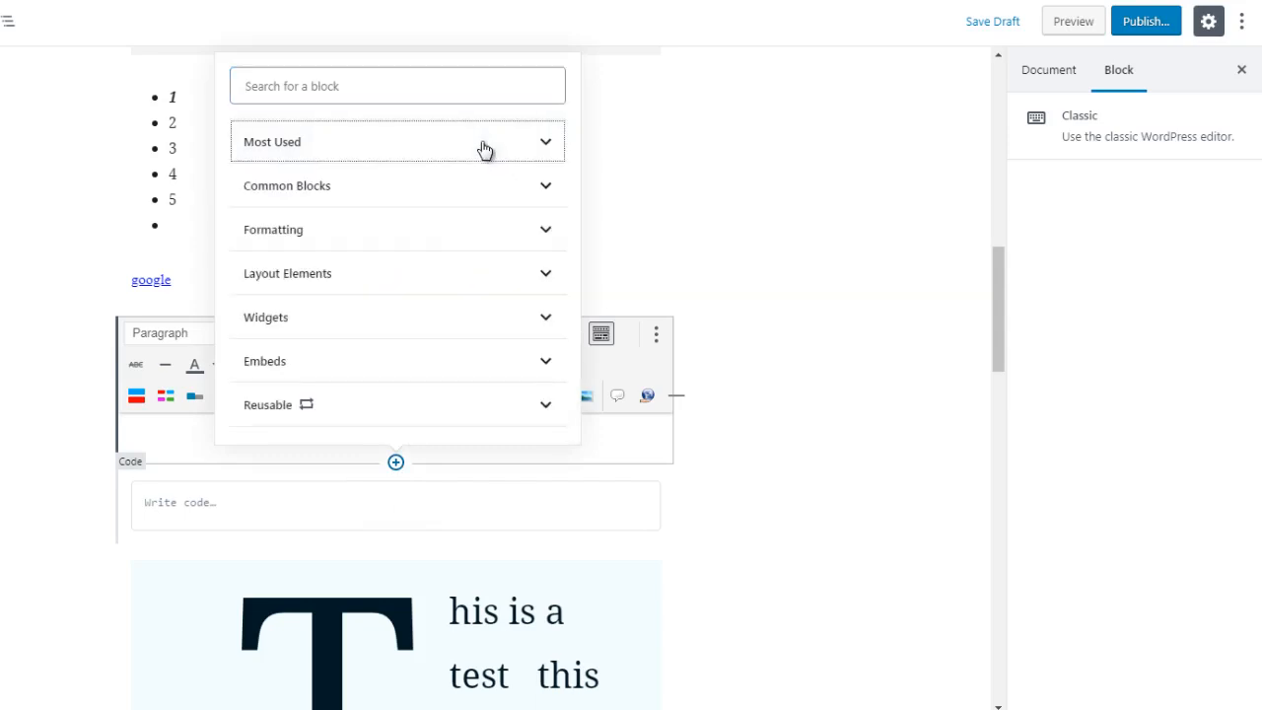
click(462, 230)
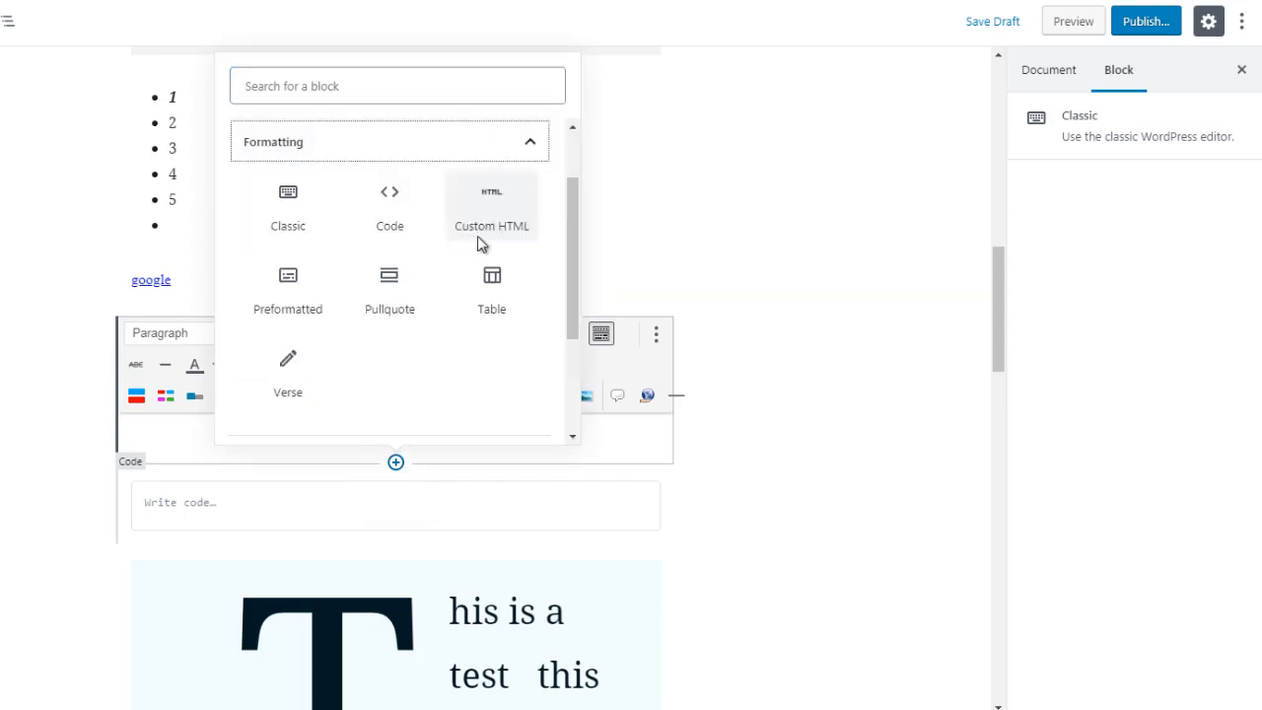
click(284, 298)
text(hello)
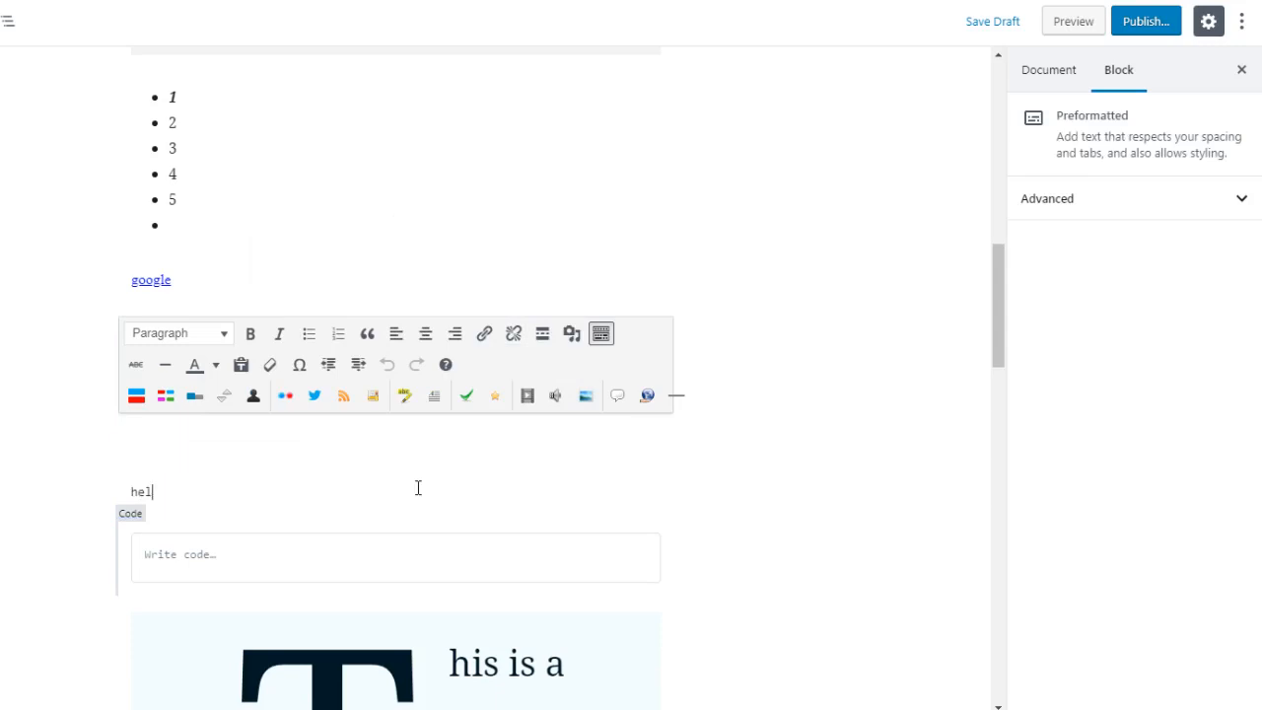
key(ctrl+a)
key(ctrl+a)
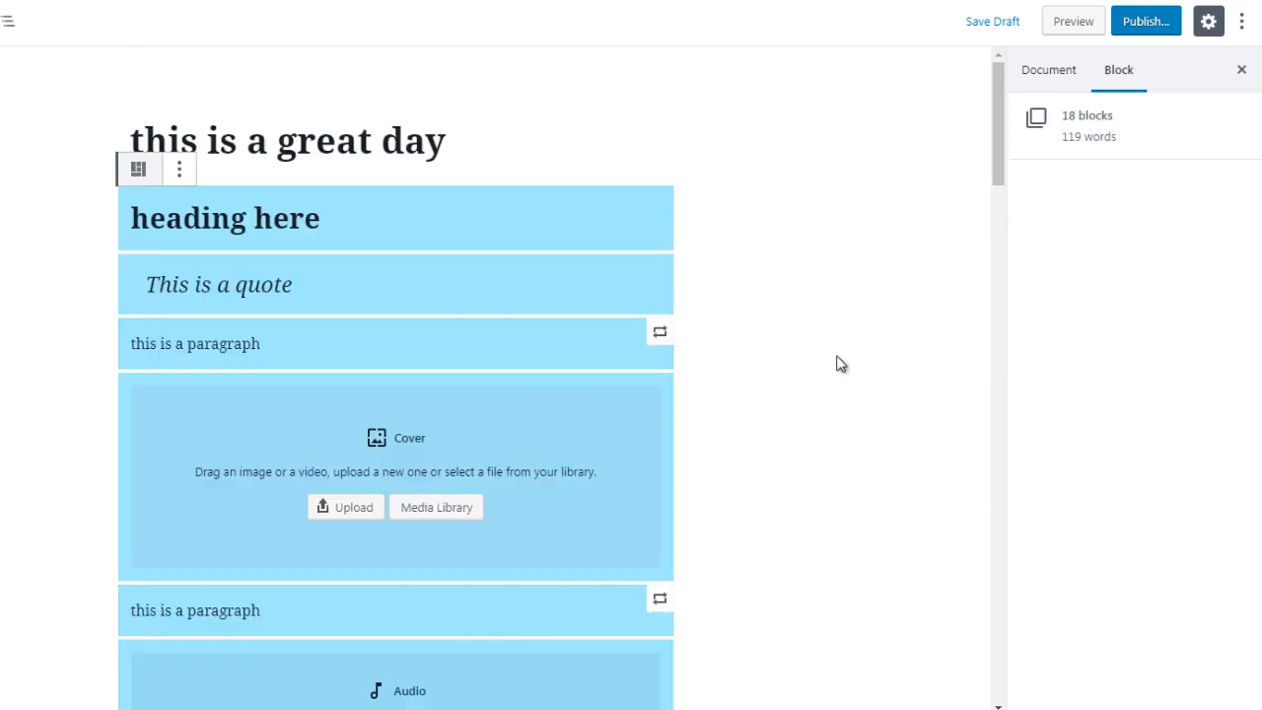
click(958, 219)
click(998, 219)
drag(997, 219, 1008, 325)
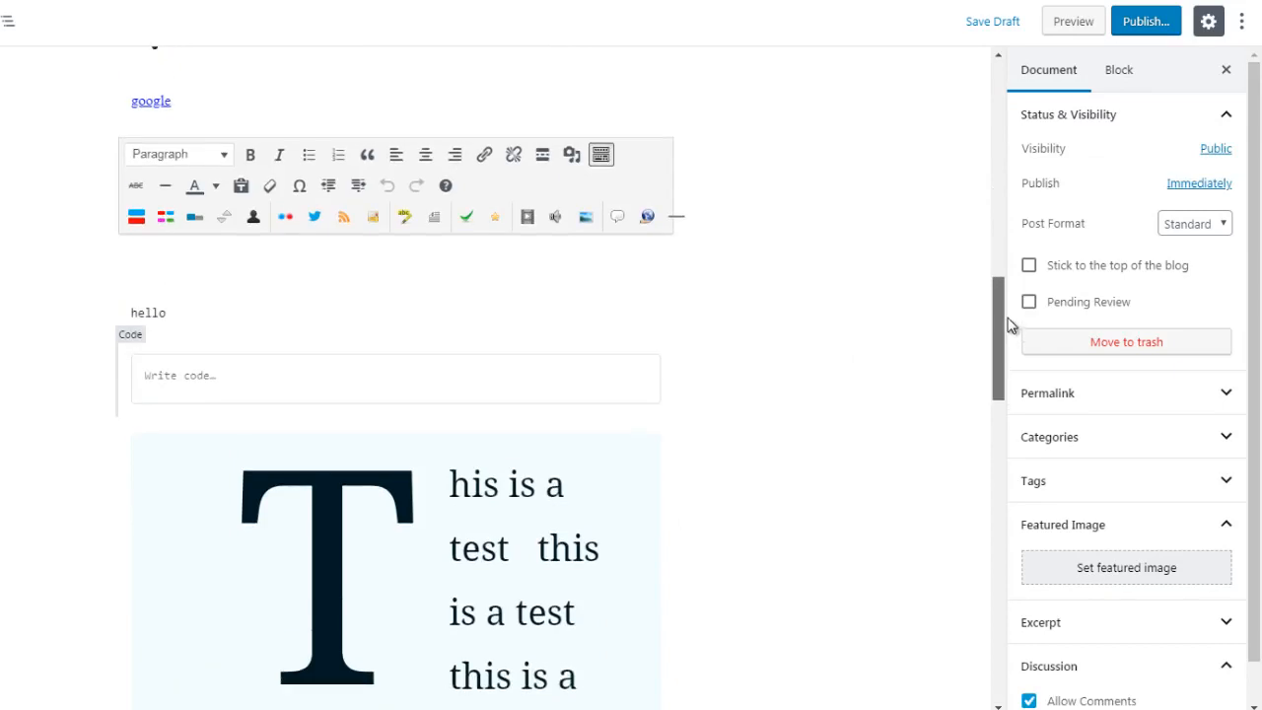
Step: Remove the empty Code block and change the preformatted text to "test"
click(275, 380)
click(242, 379)
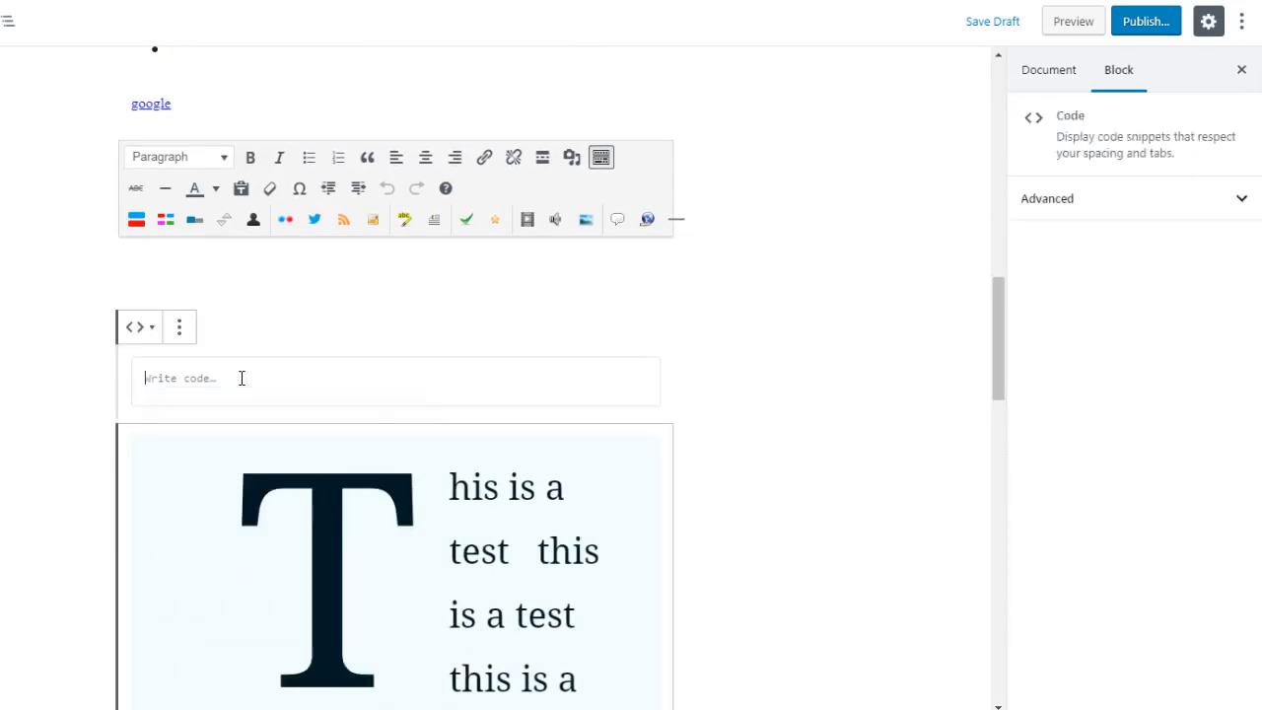
key(ctrl+z)
click(350, 394)
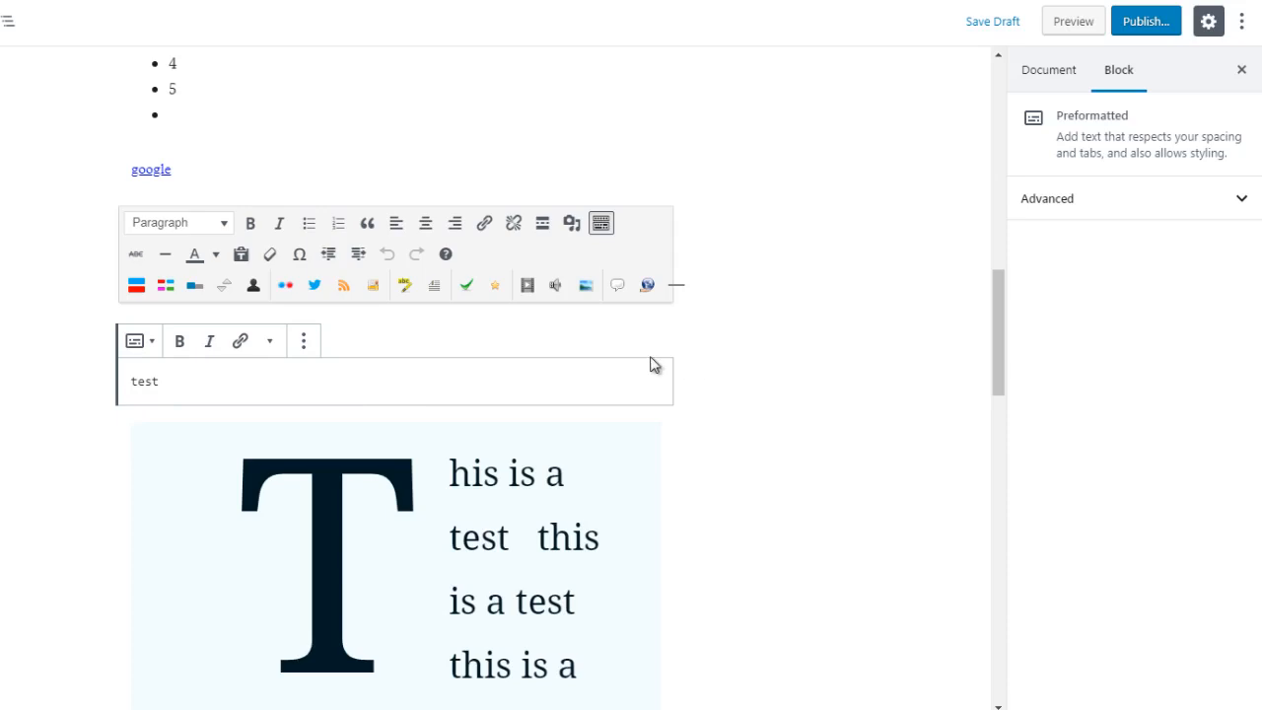
click(709, 368)
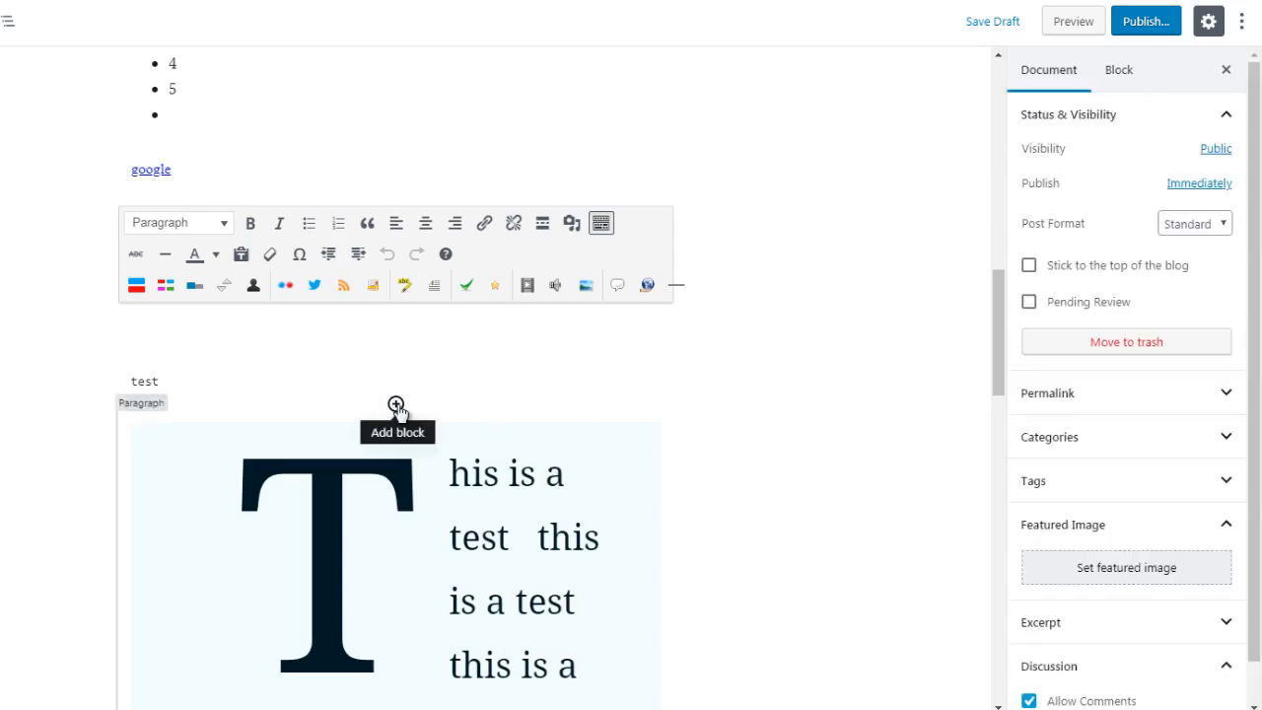
Step: Insert a Table block between the preformatted text and the drop-cap paragraph
click(395, 405)
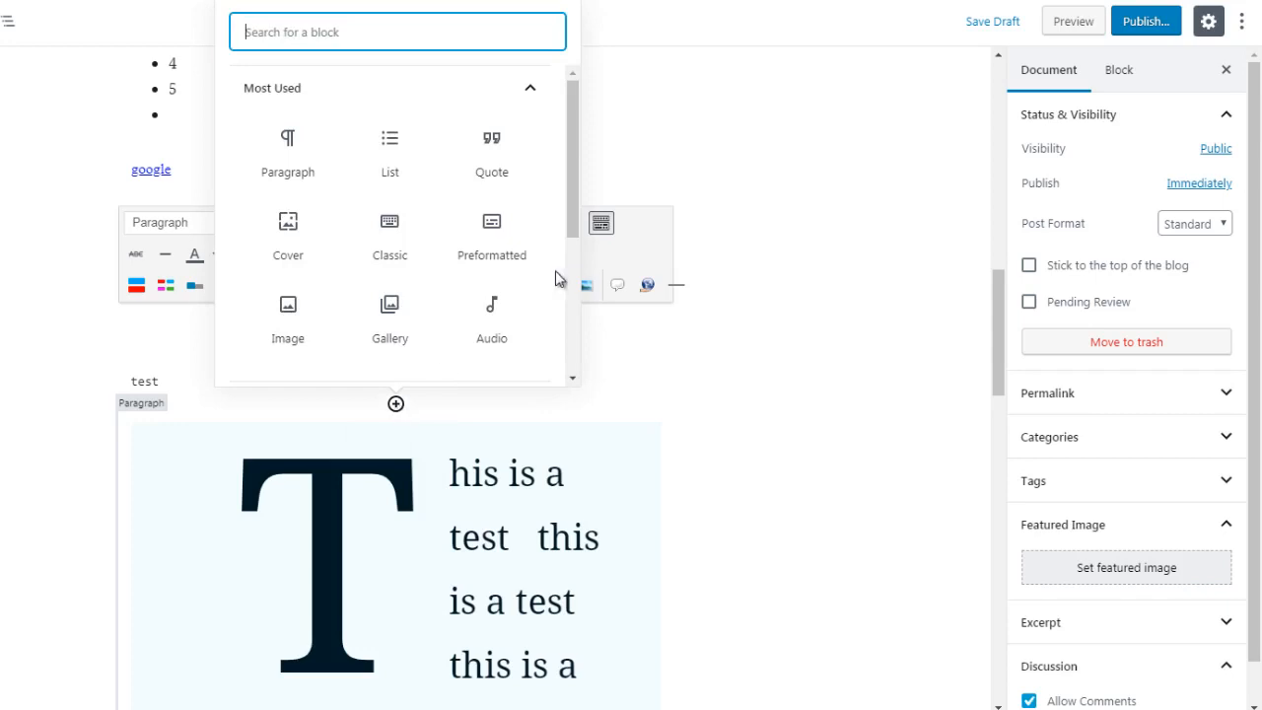
click(459, 103)
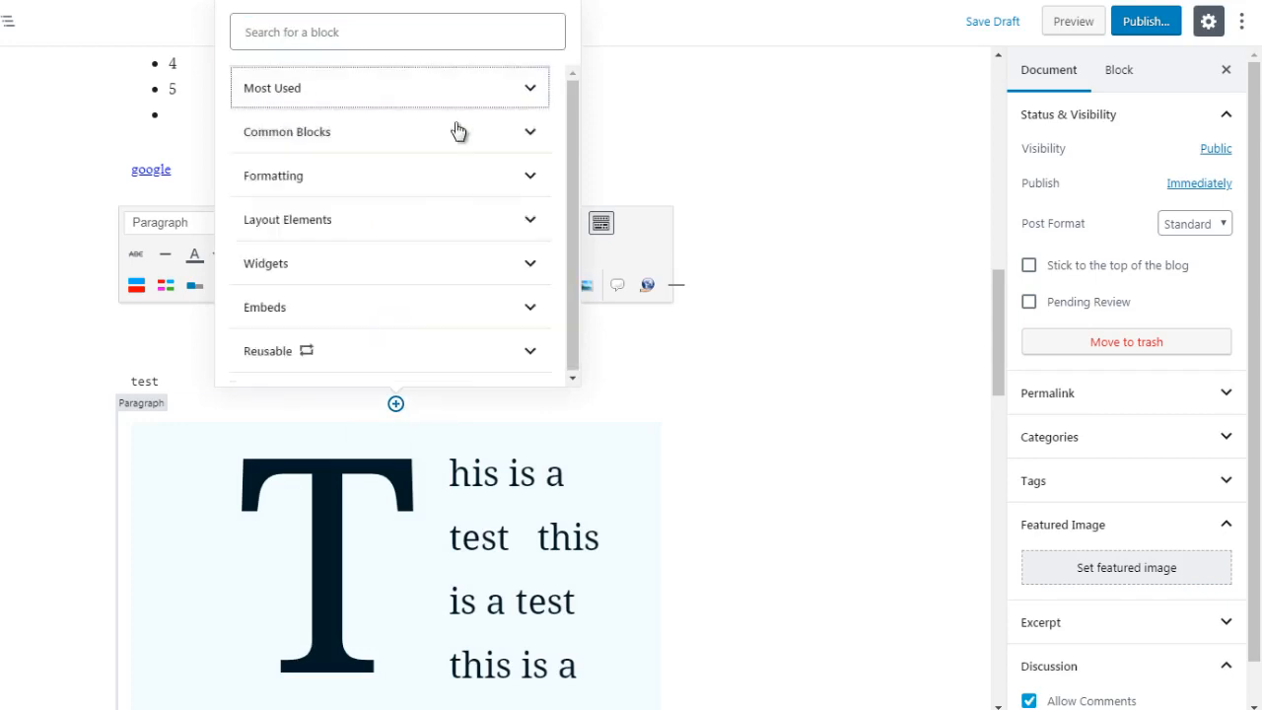
click(470, 188)
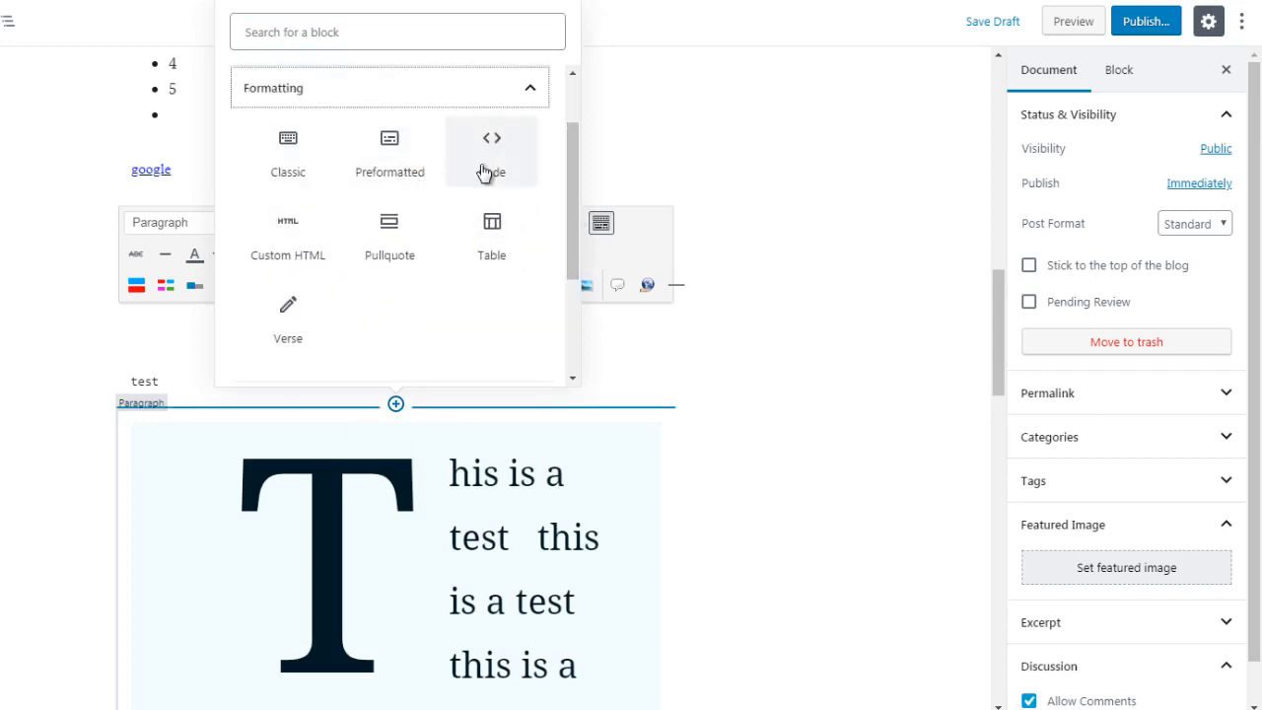
click(491, 246)
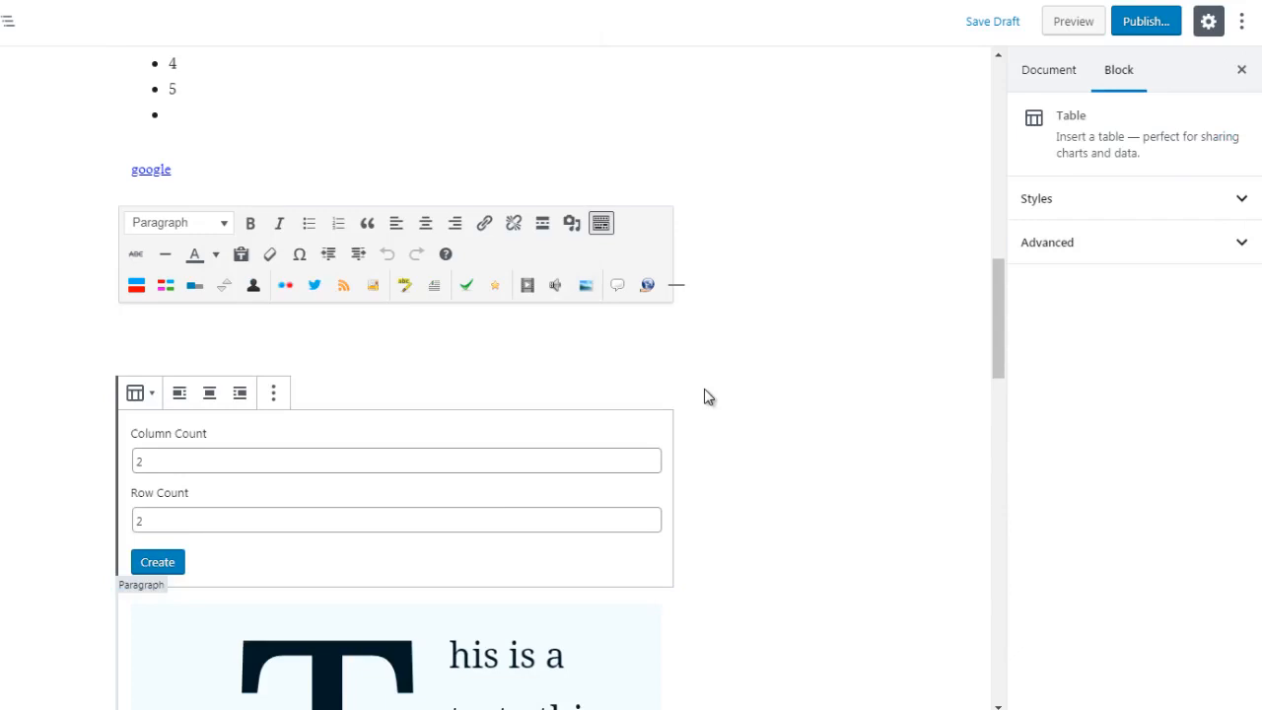
Step: Set the new table to 3 columns and 5 rows and create it
click(140, 461)
double_click(140, 460)
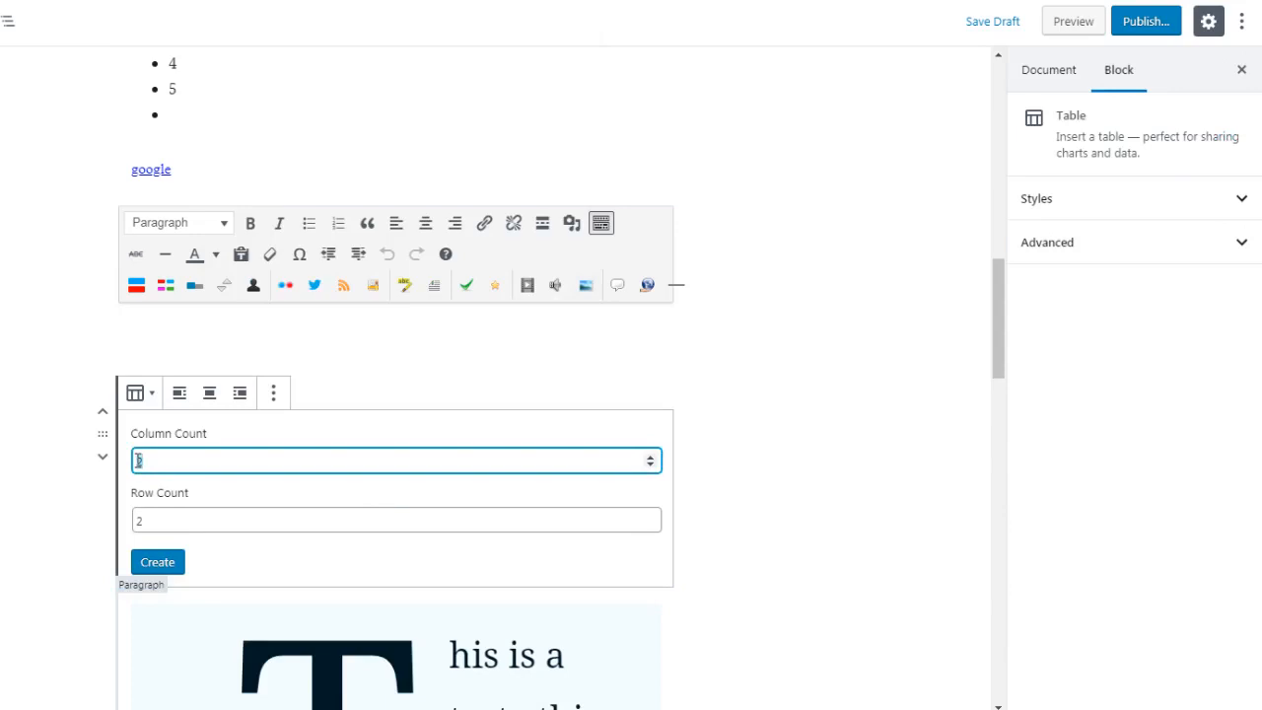
text(3)
click(135, 522)
text(25)
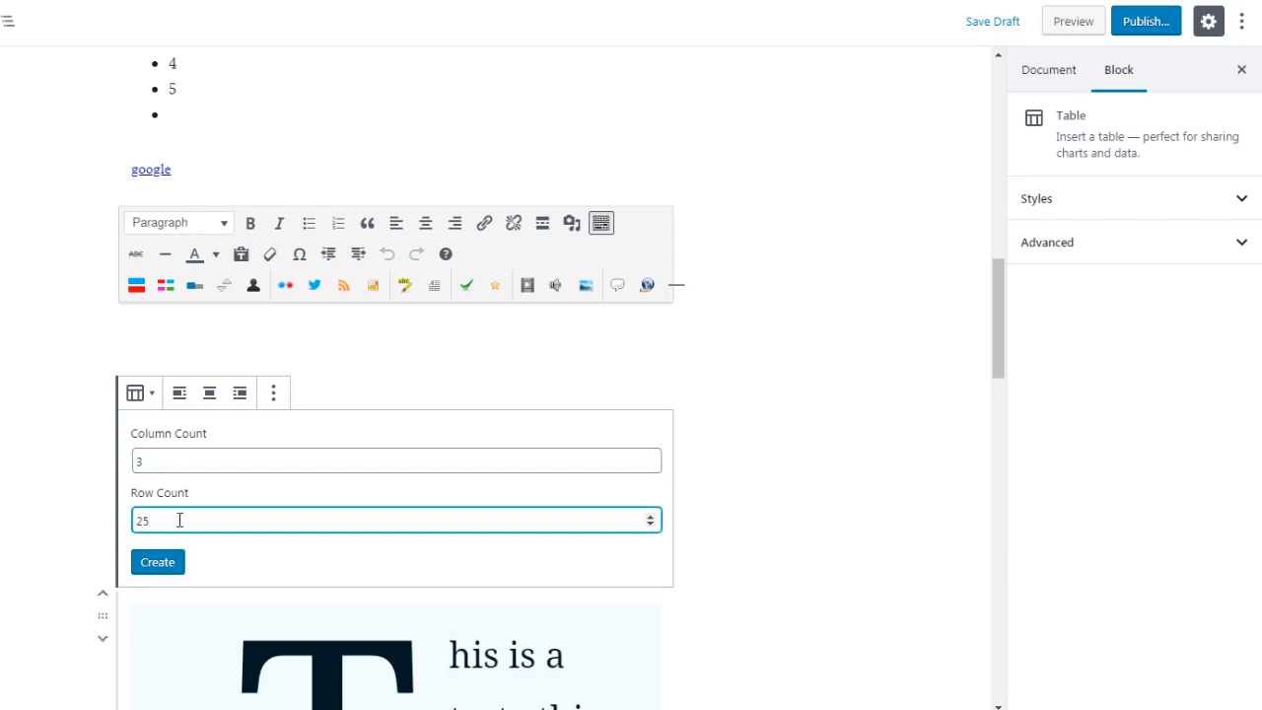
key(BackSpace)
text(5)
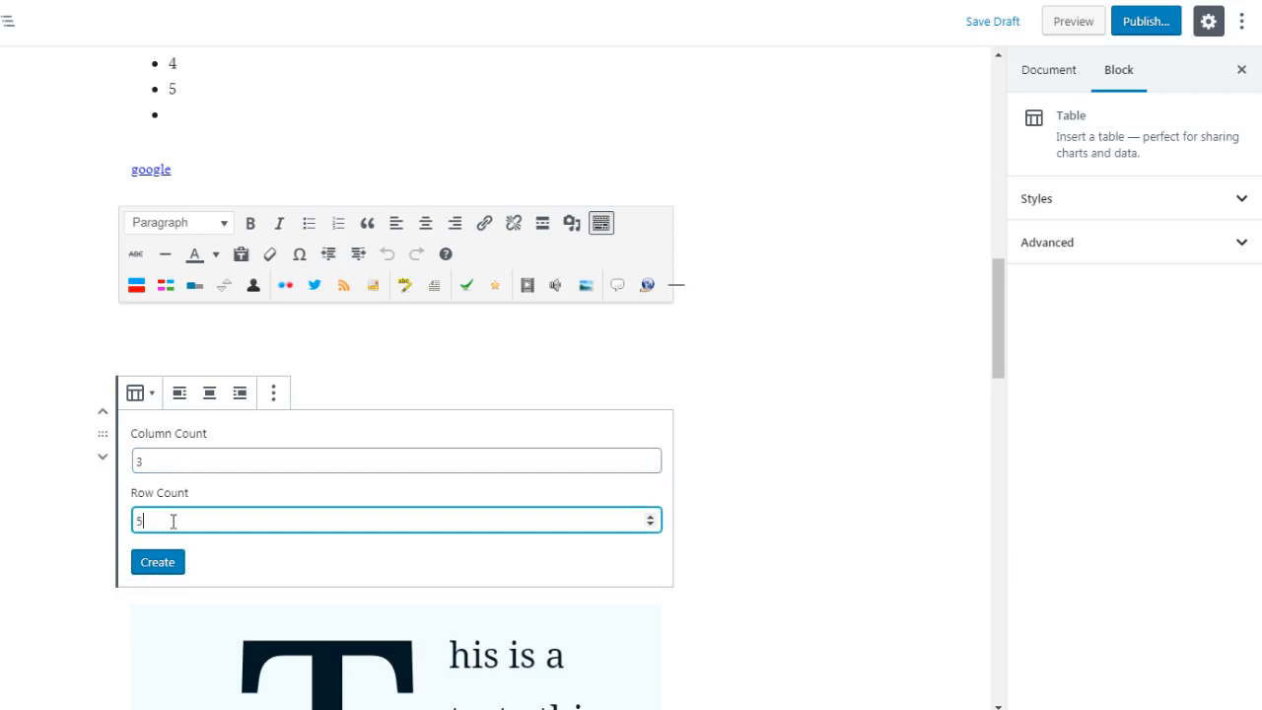
click(157, 568)
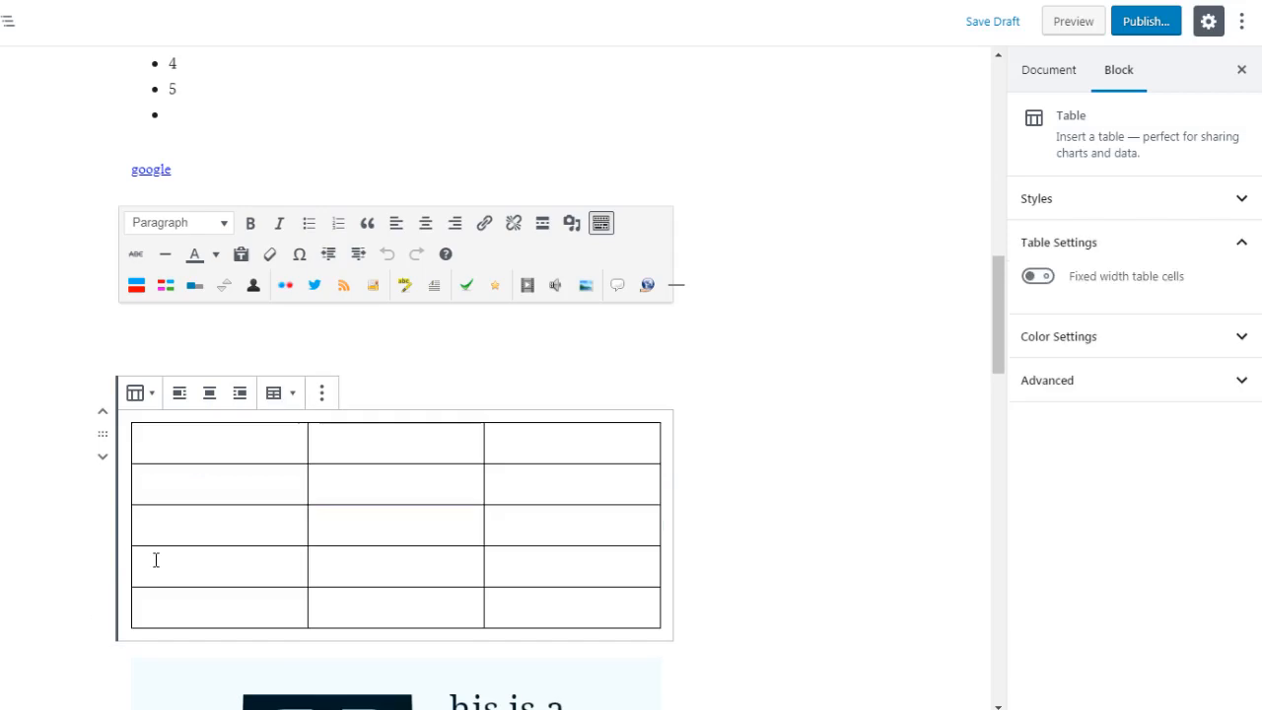
click(299, 449)
click(346, 447)
click(523, 449)
click(526, 493)
click(387, 482)
click(243, 476)
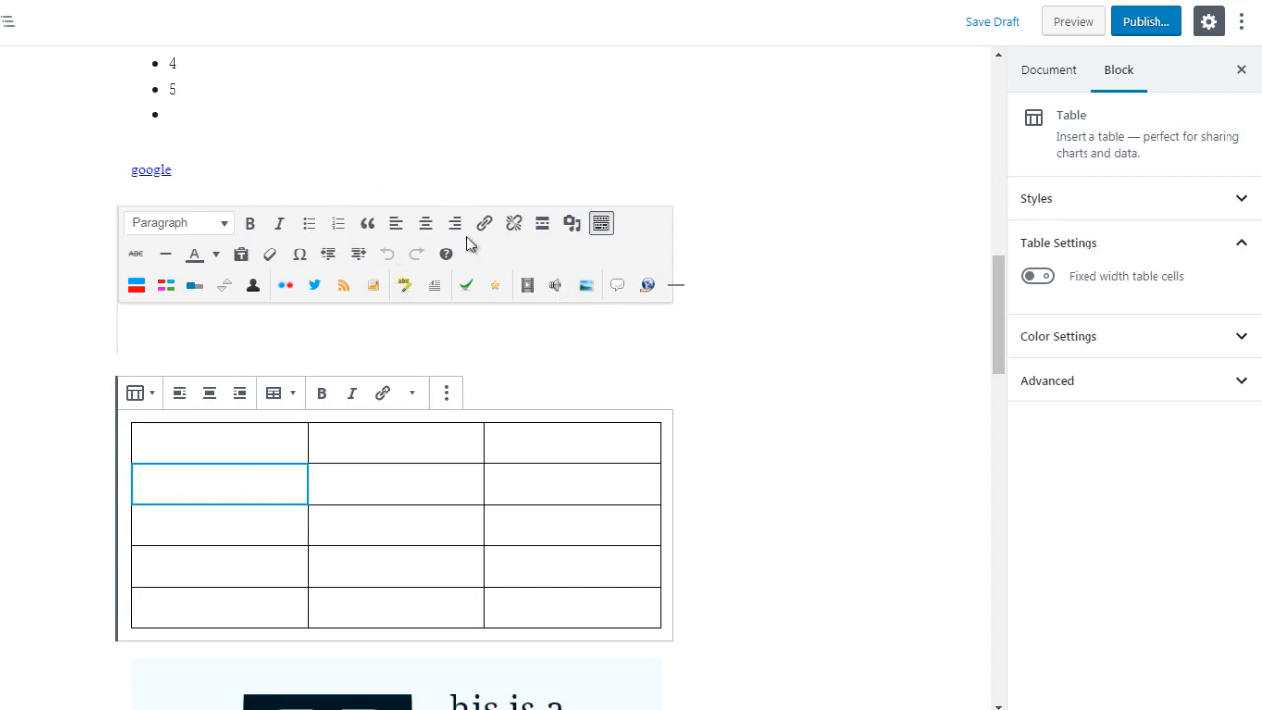
click(715, 427)
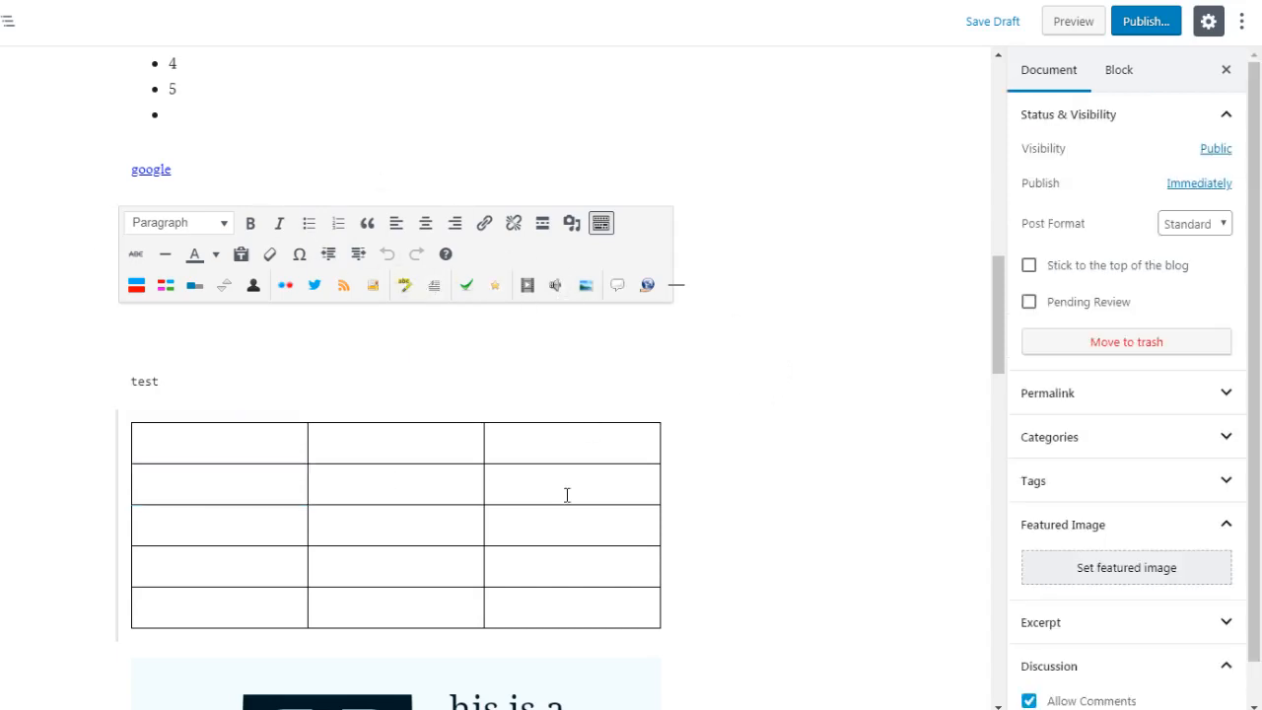
Step: Insert a Verse block between the preformatted text and the table, and enter the text "test" in it
mouse_move(398, 408)
click(395, 406)
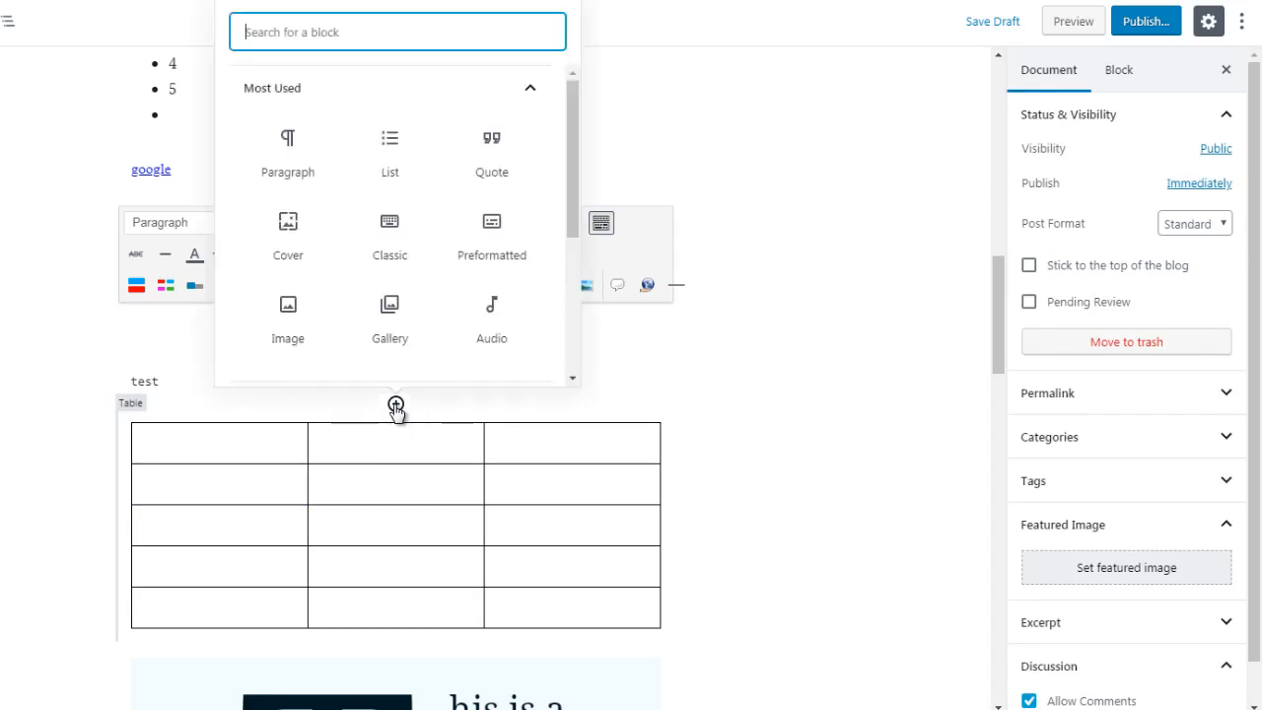
click(423, 96)
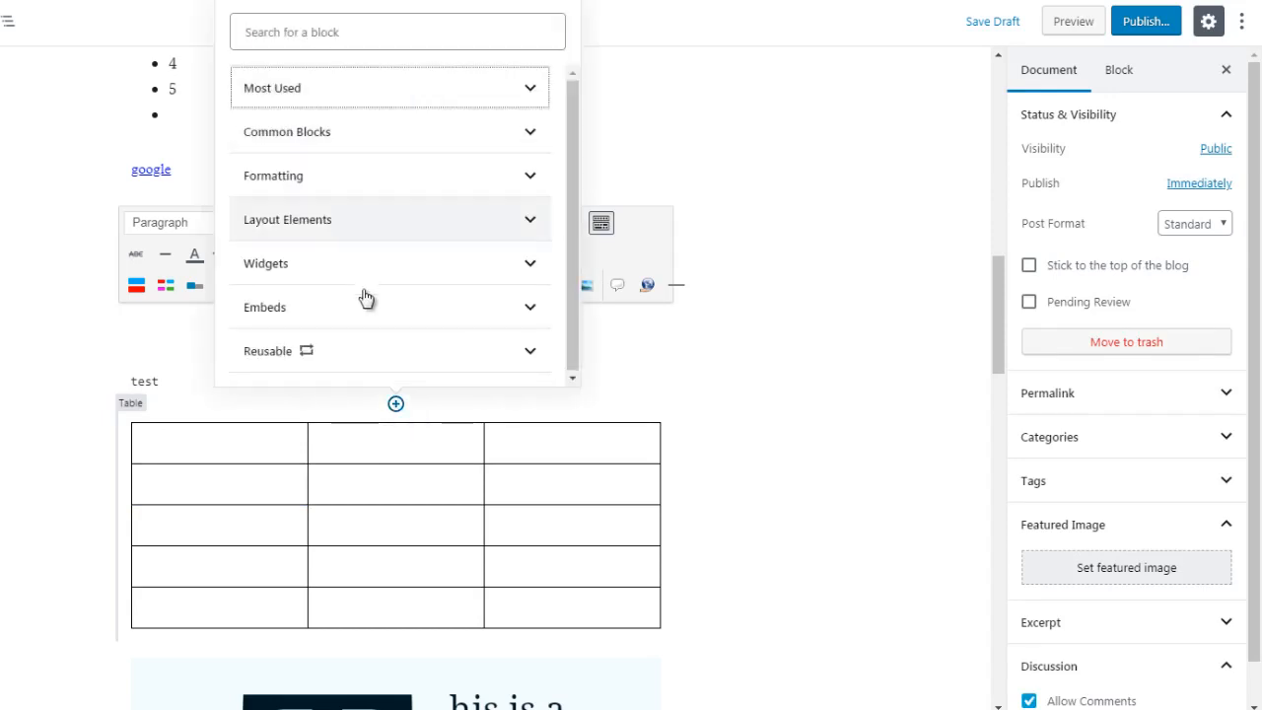
click(360, 190)
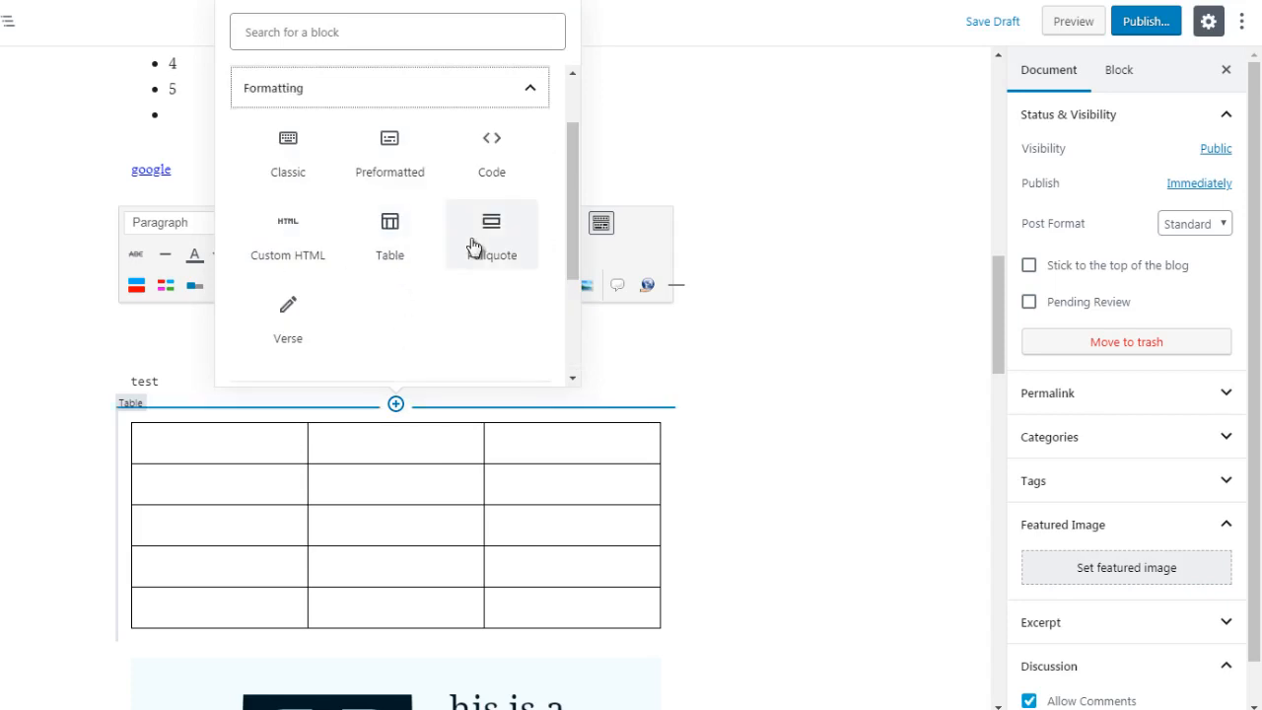
click(285, 325)
text(test)
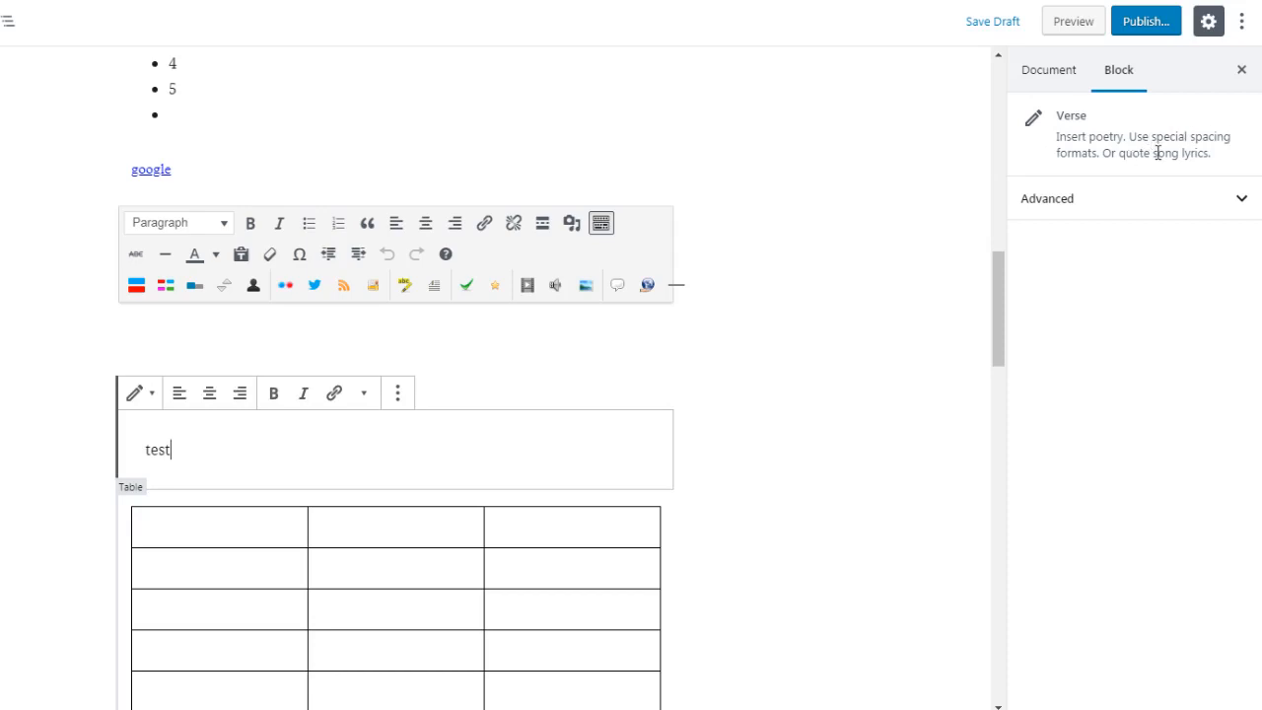
drag(170, 450, 145, 454)
click(693, 428)
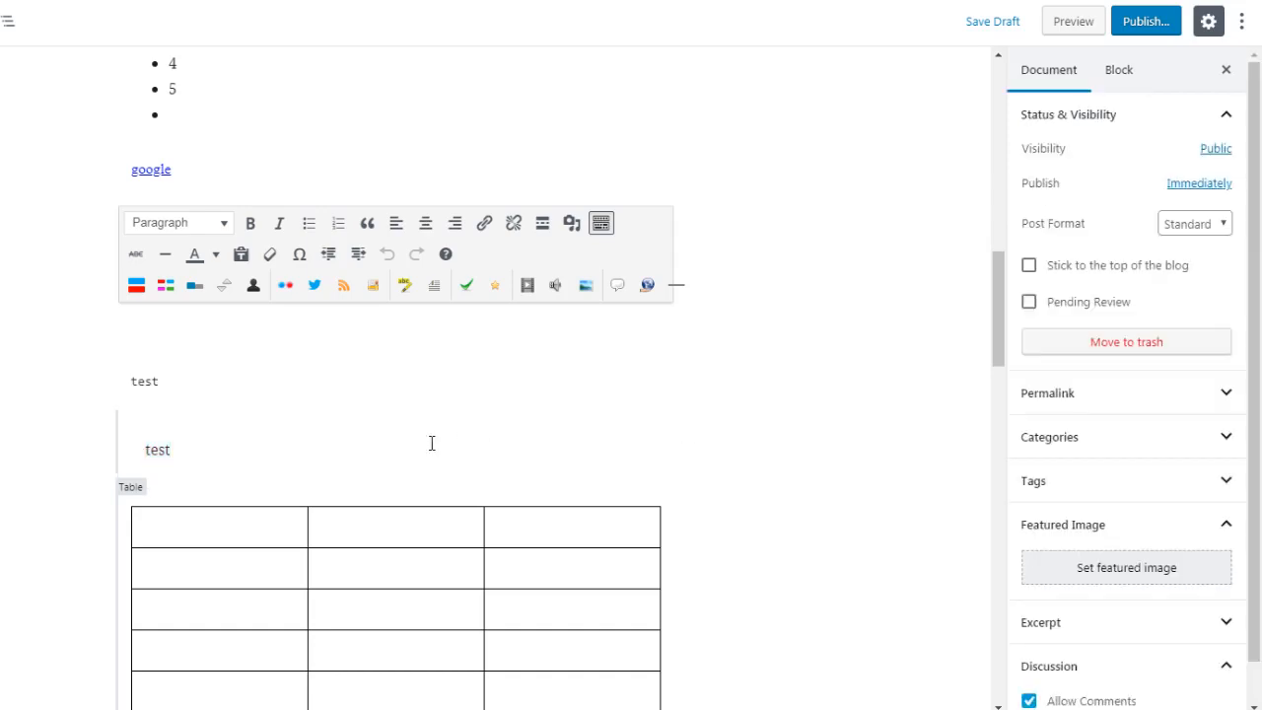
Step: Insert a Pullquote block between the verse and the table, with the quote text "this is a quote"
click(395, 488)
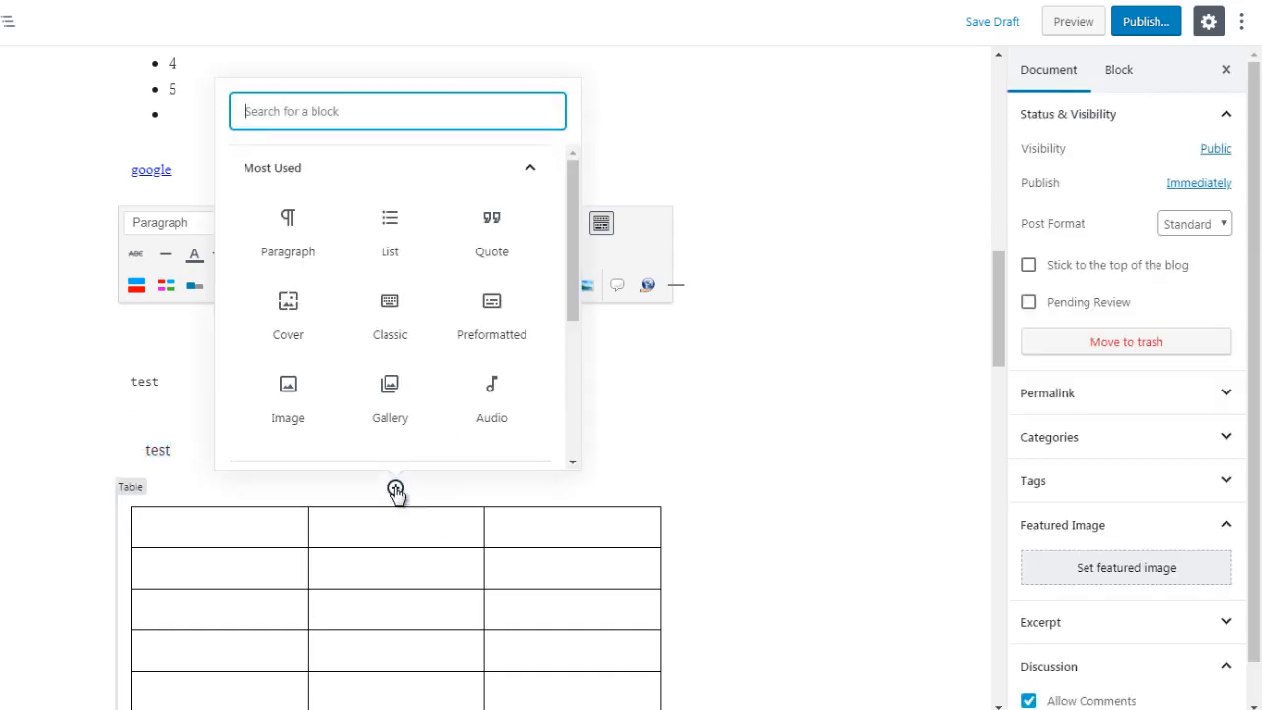
click(473, 173)
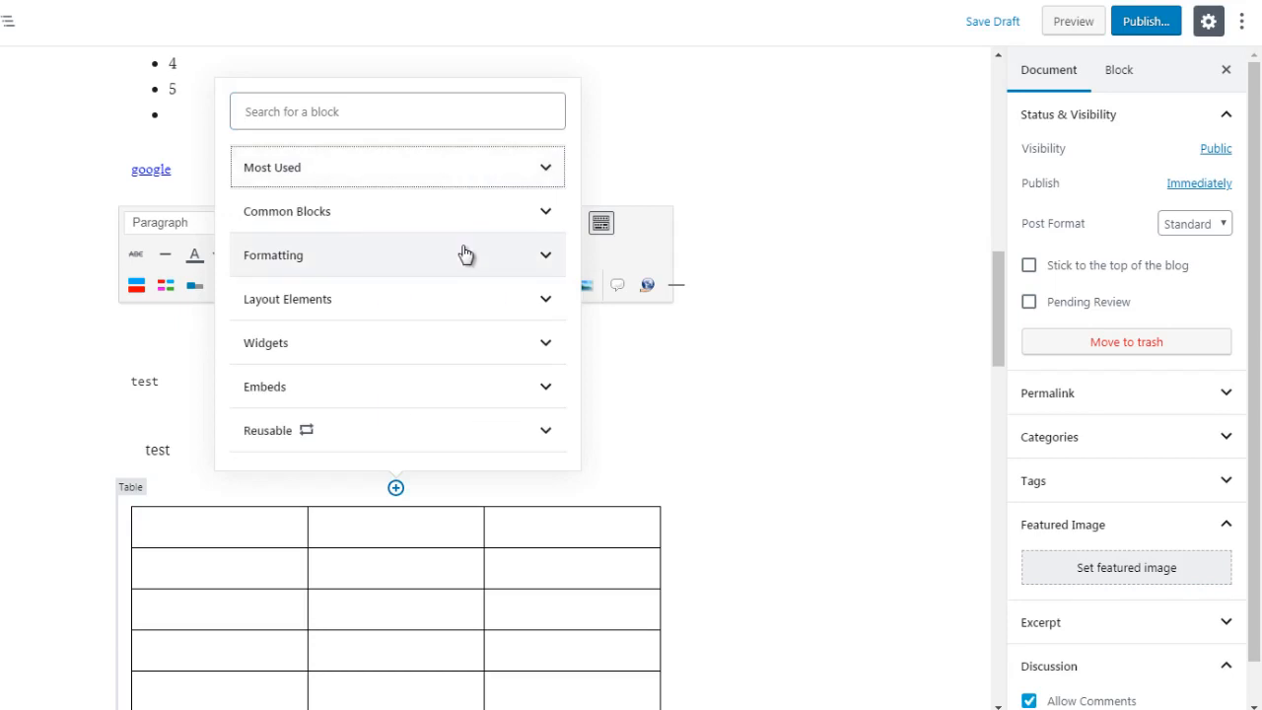
click(467, 253)
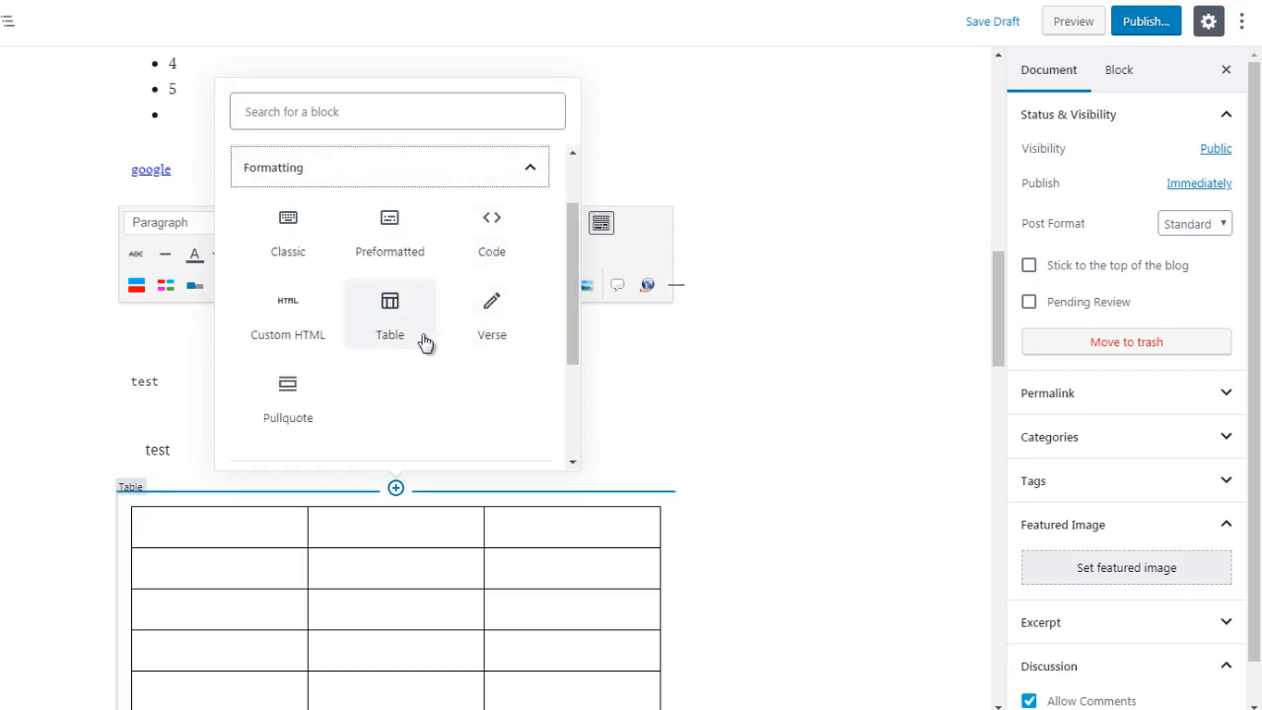
click(290, 416)
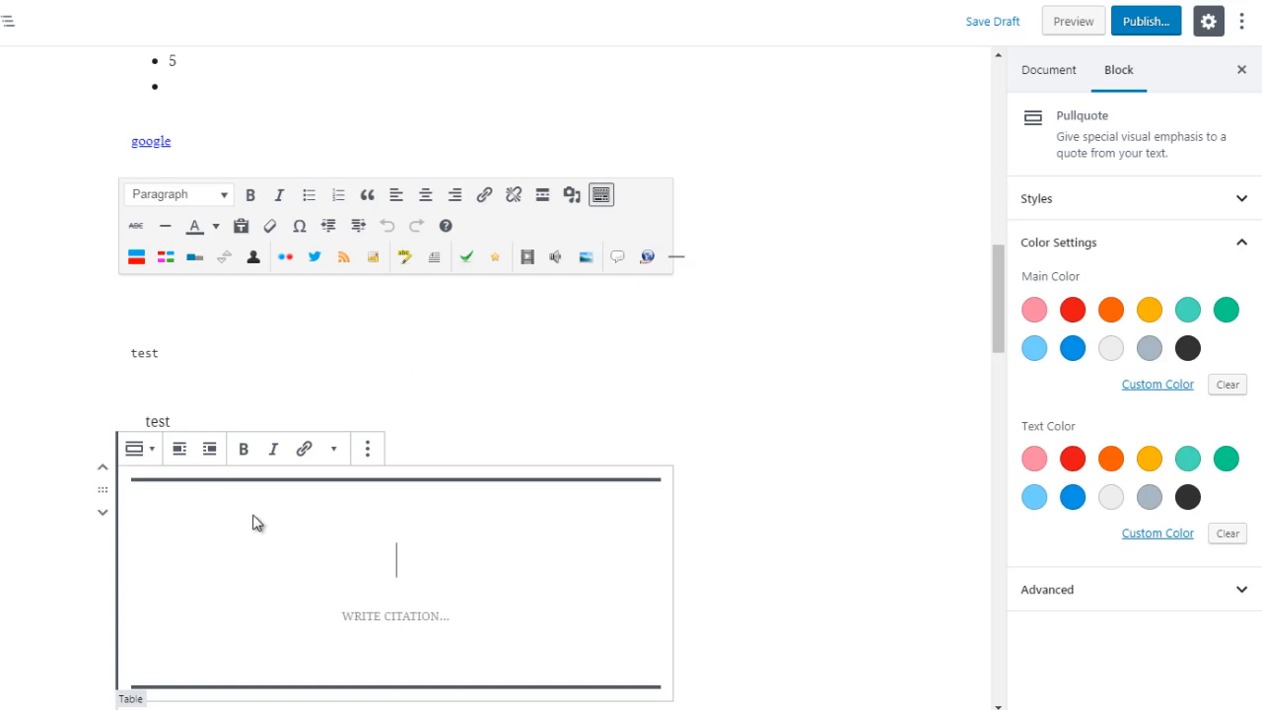
text(this is a quote)
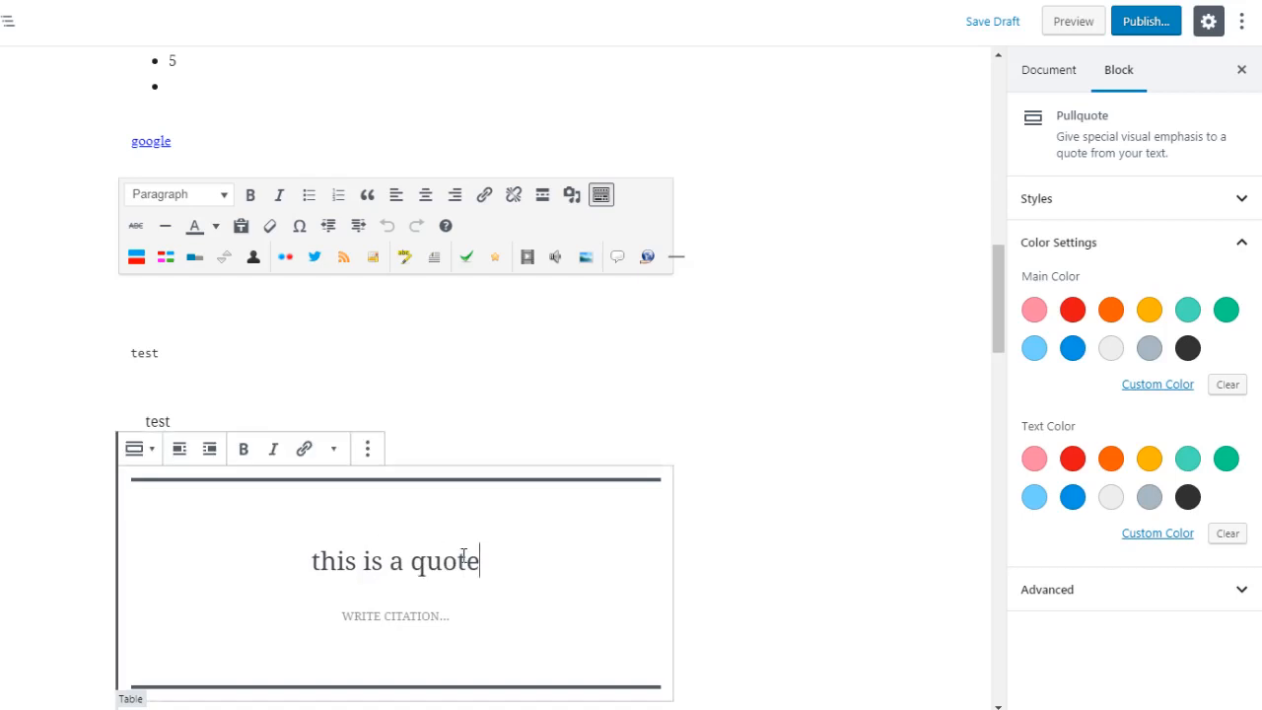
Step: Try red, blue, near-black and red again as the main color of the pullquote
click(1072, 310)
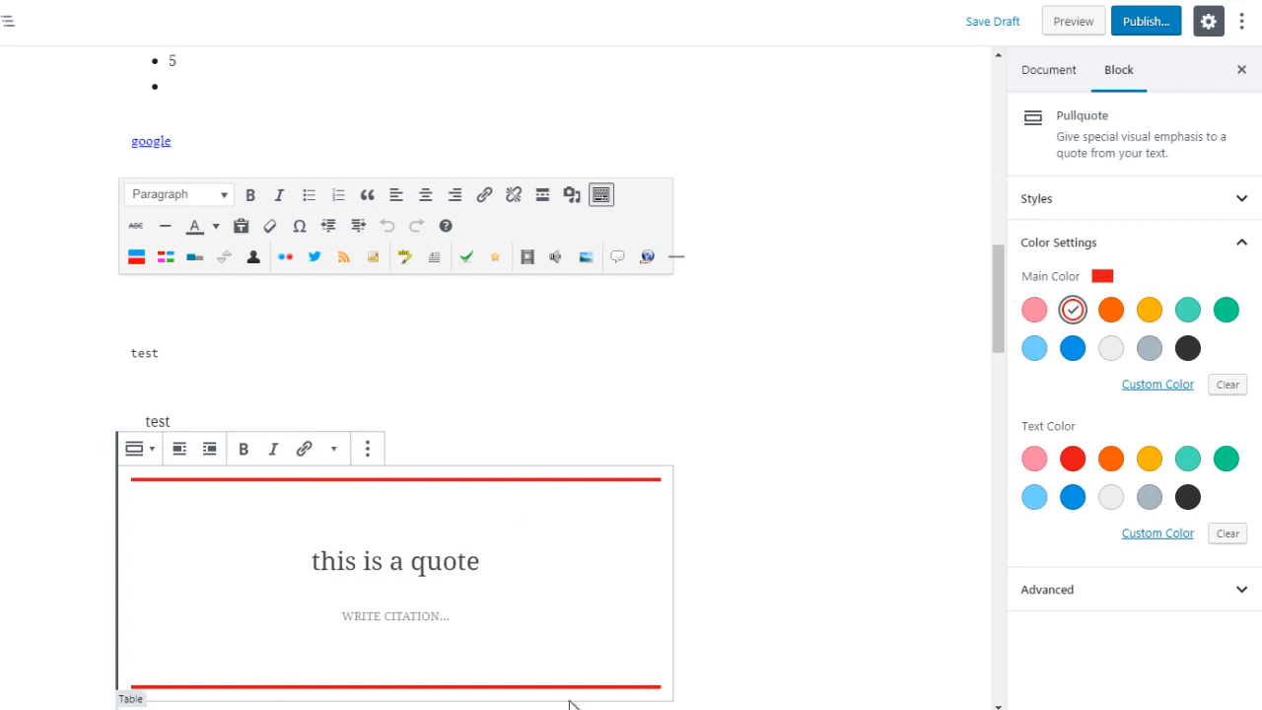
drag(994, 316, 995, 344)
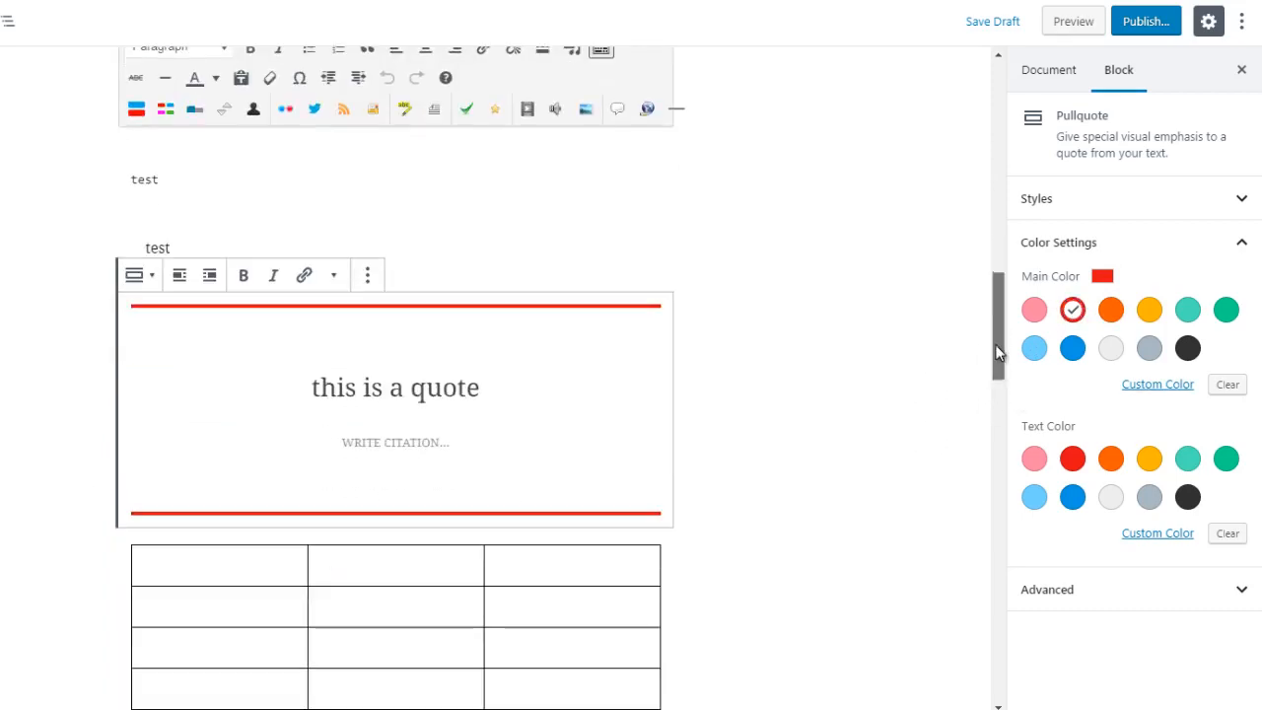
click(1073, 348)
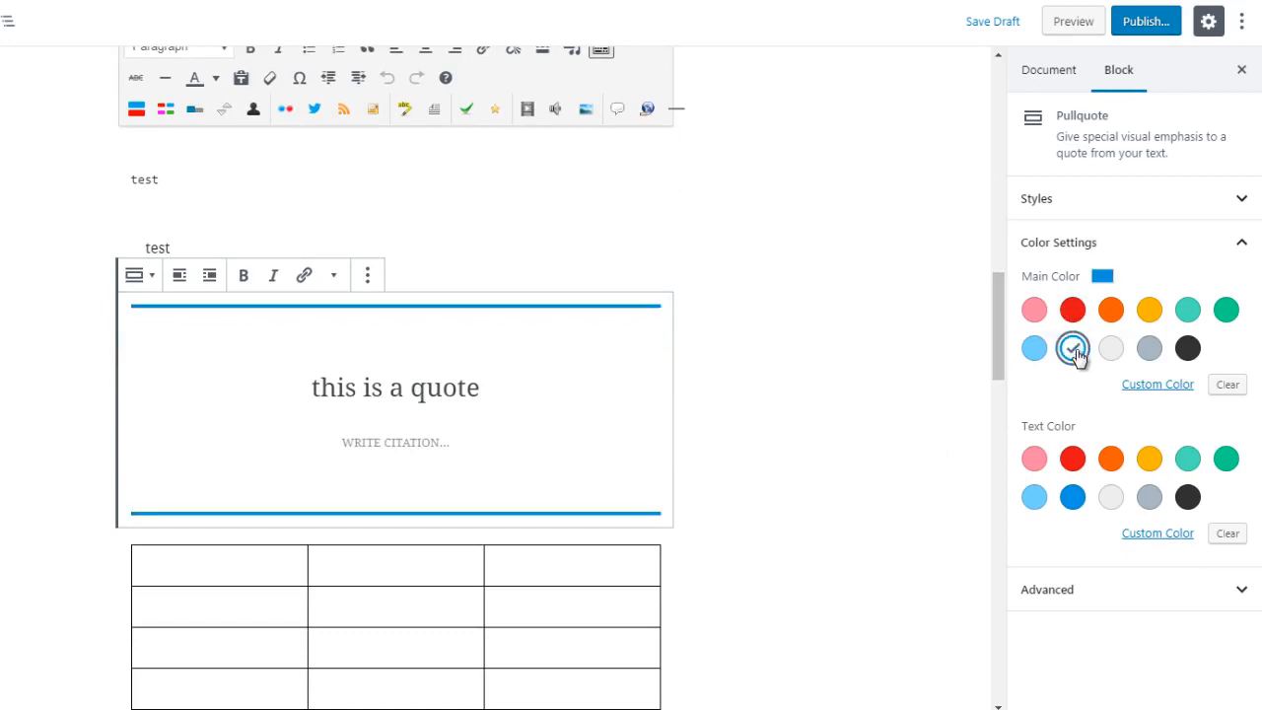
click(1189, 353)
click(1072, 311)
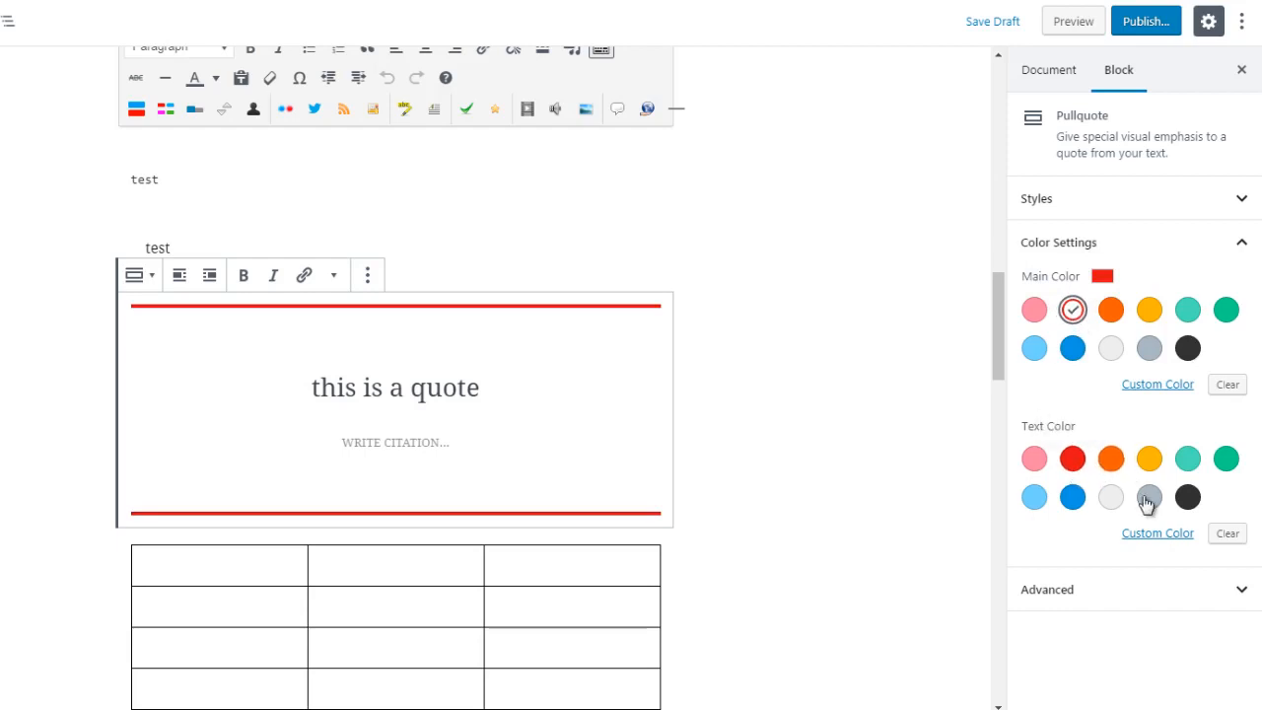
Step: Try near-black, gray, orange and green as the text color of the pullquote
click(1188, 497)
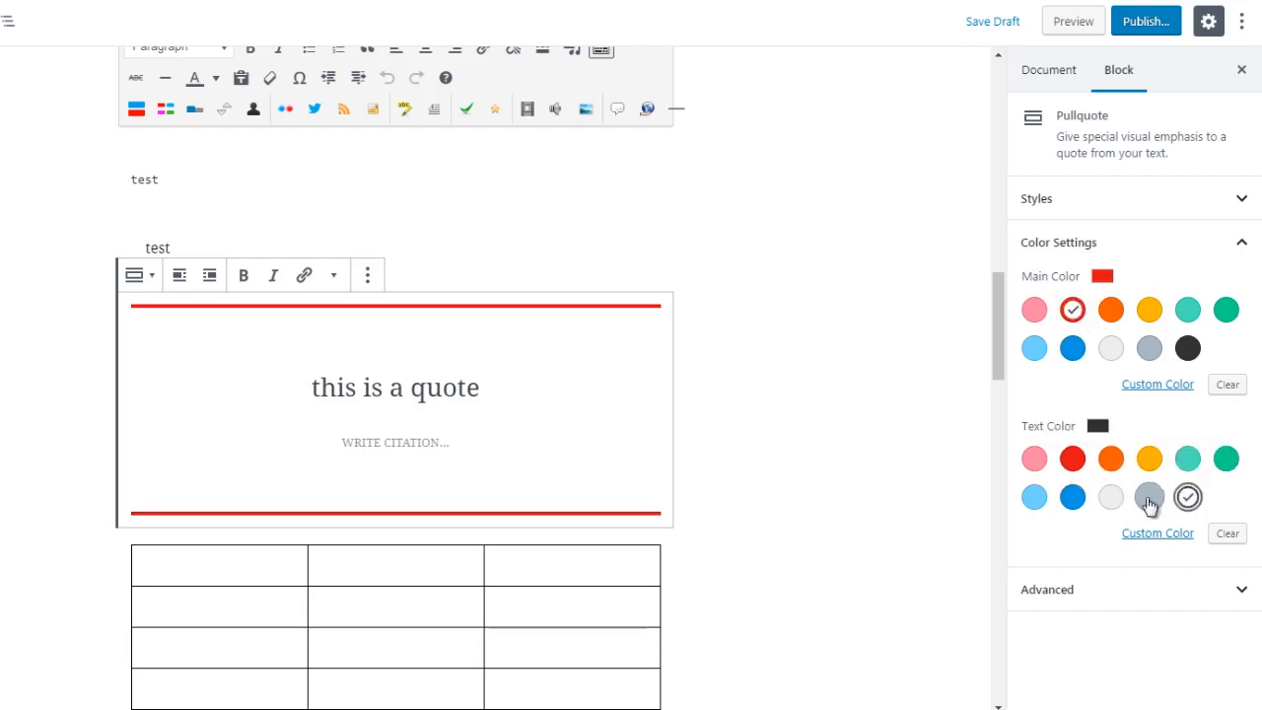
click(1149, 499)
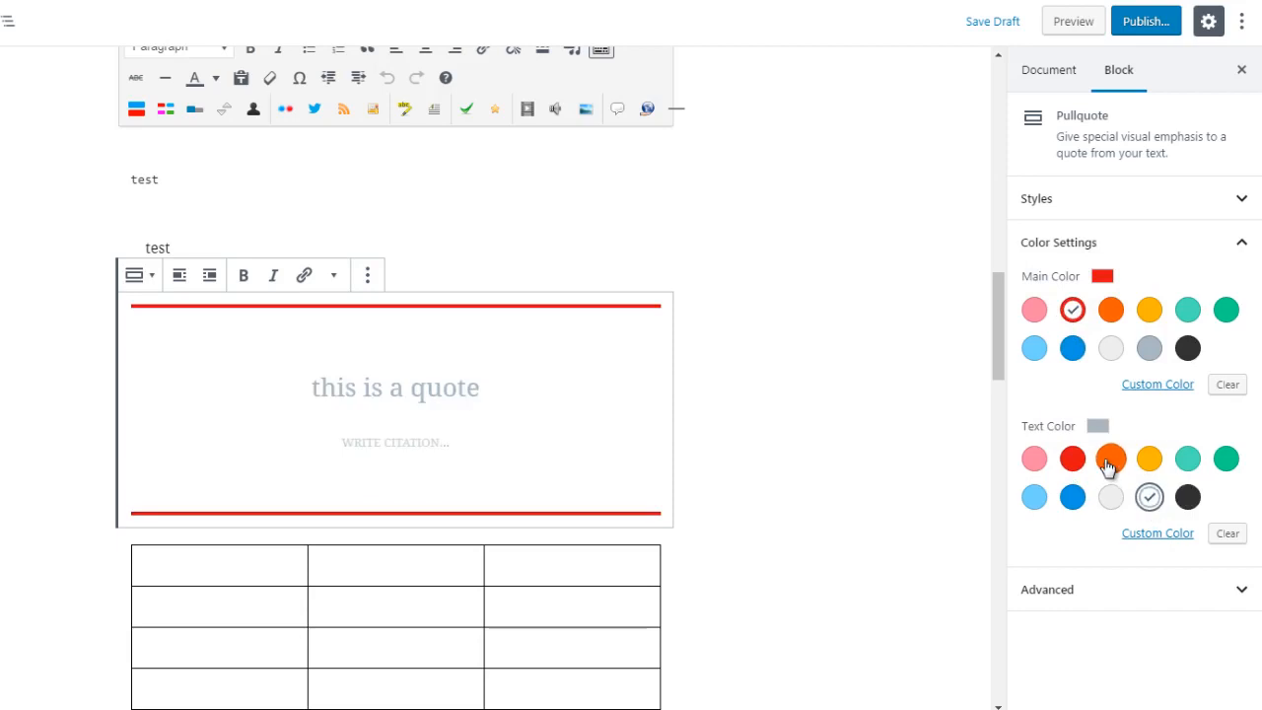
click(1108, 463)
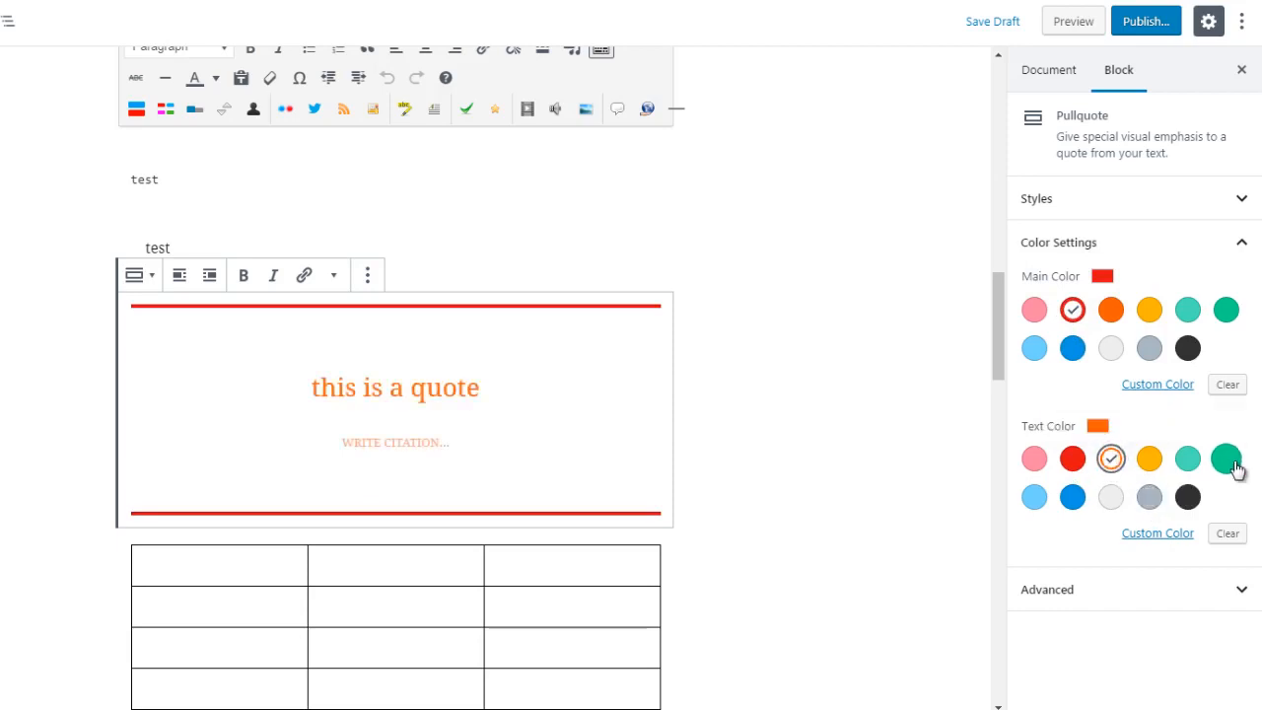
click(1233, 464)
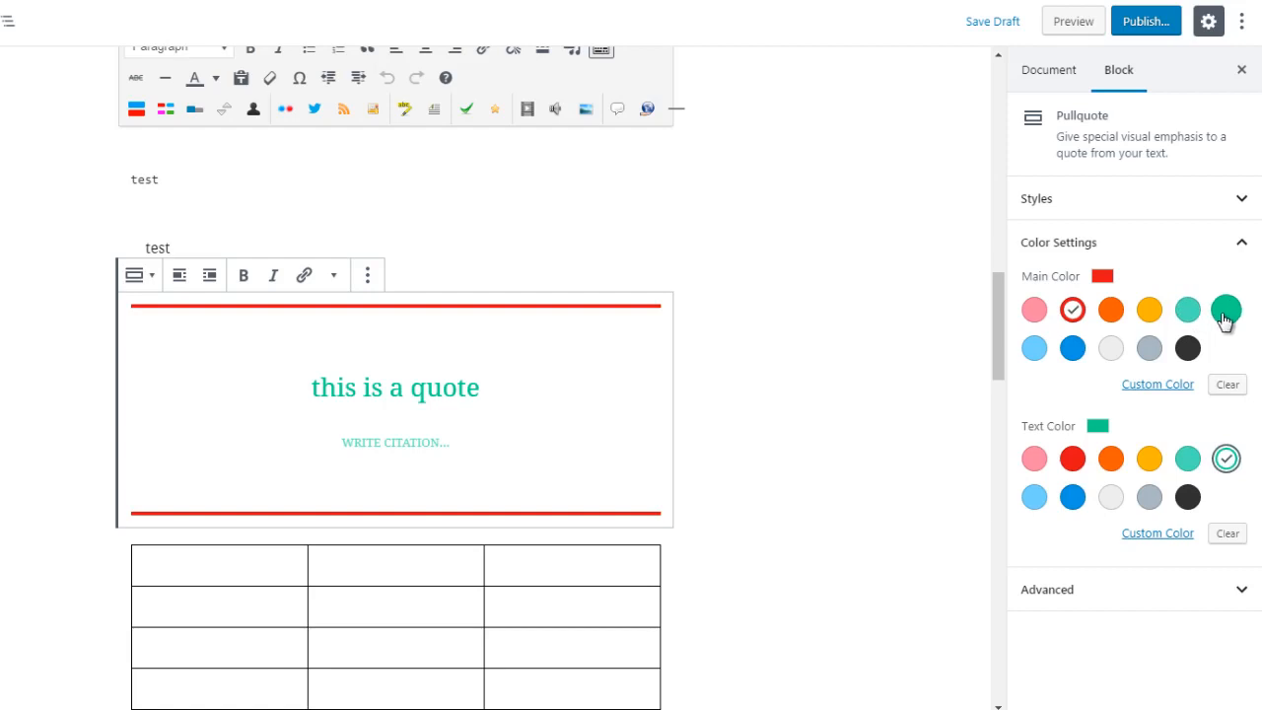
Step: Set the pullquote's main color to green and, after trying red, its text color to blue
click(1226, 314)
click(1074, 459)
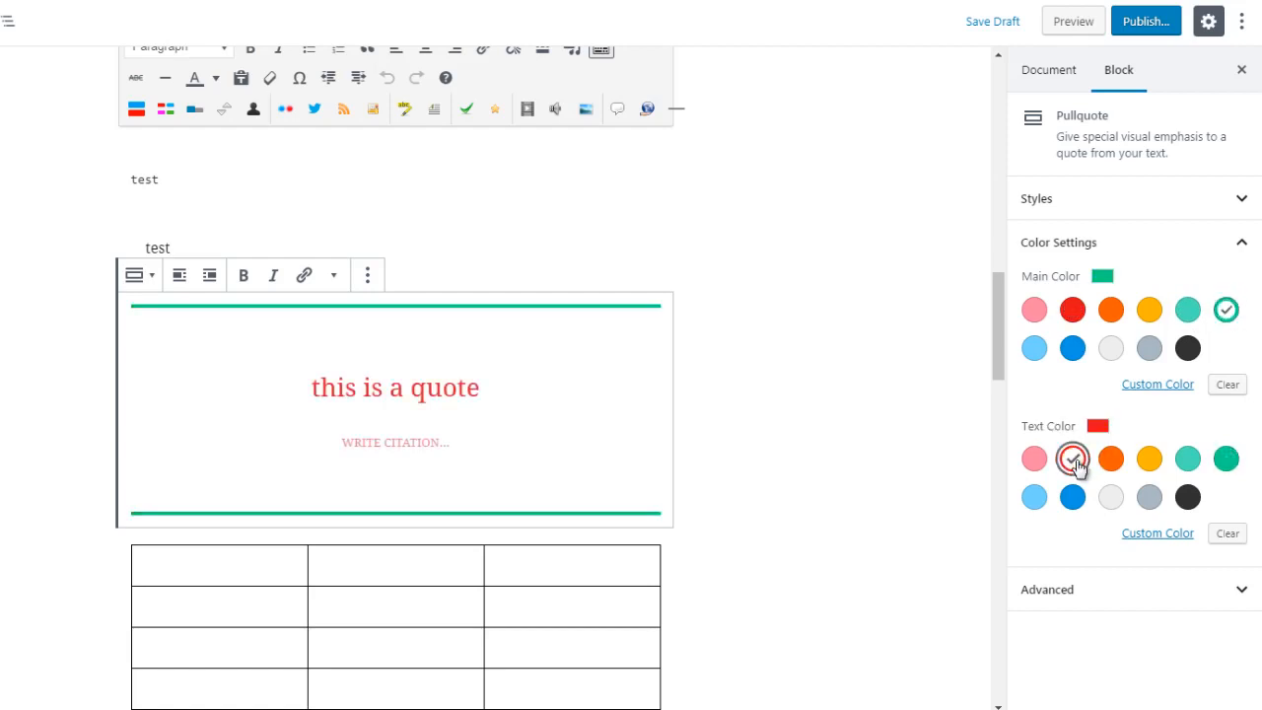
click(1073, 496)
scroll(1002, 323, down, 1)
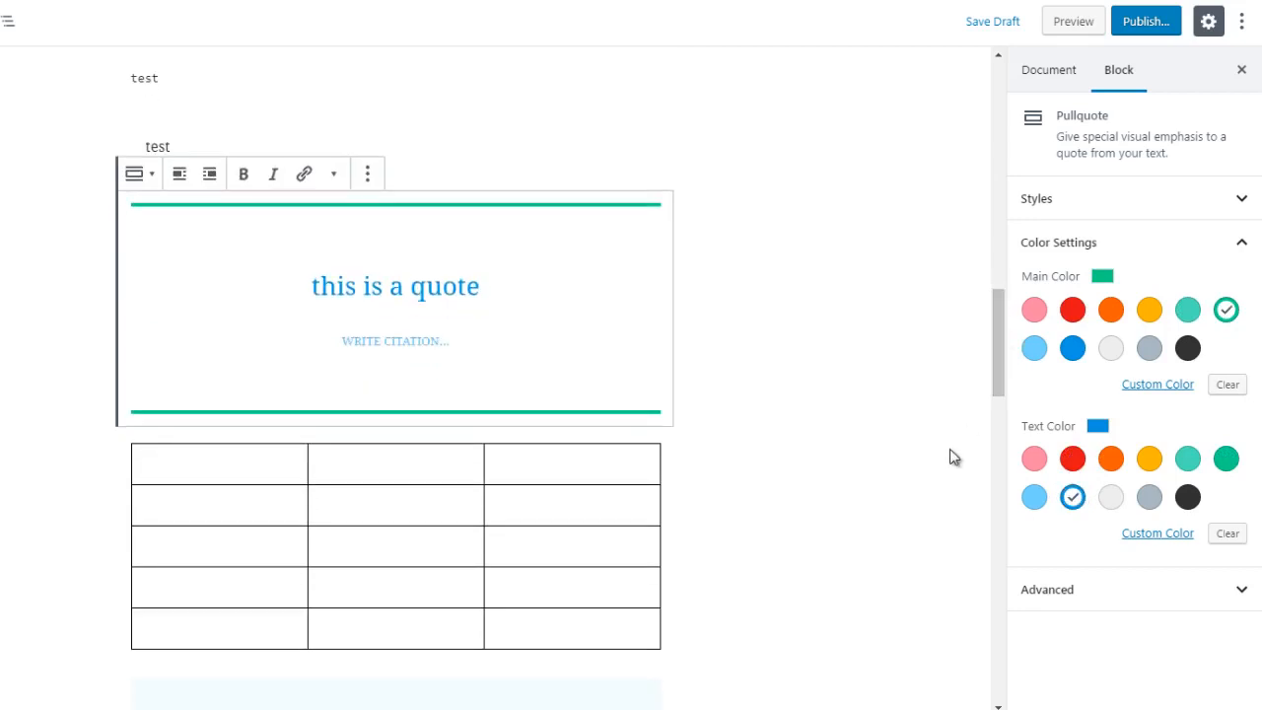